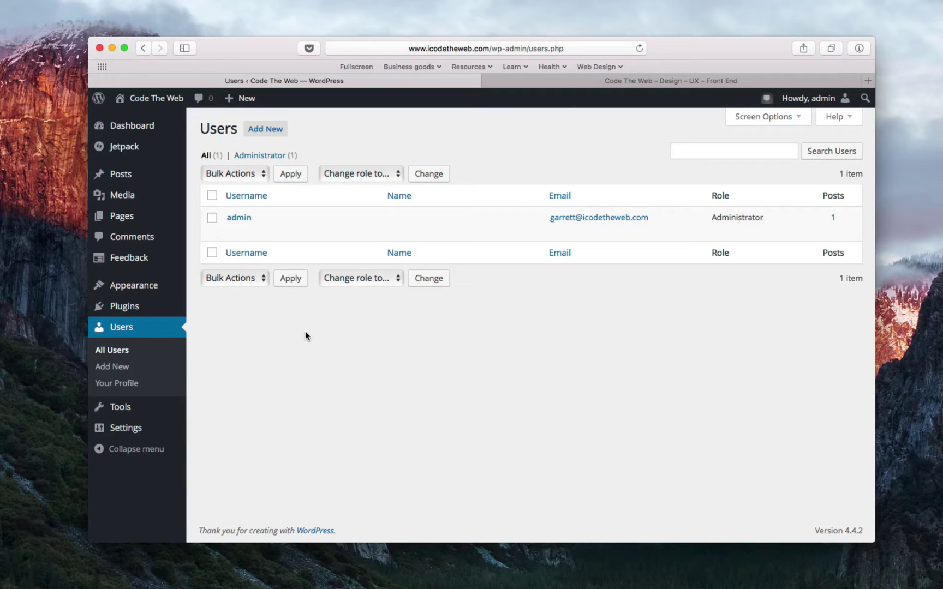
- Head from the Users list, showing the single Administrator, to the Add New user page
mouse_move(419, 227)
- Fill a username, e-mail address and first name into the Add New User form
click(252, 132)
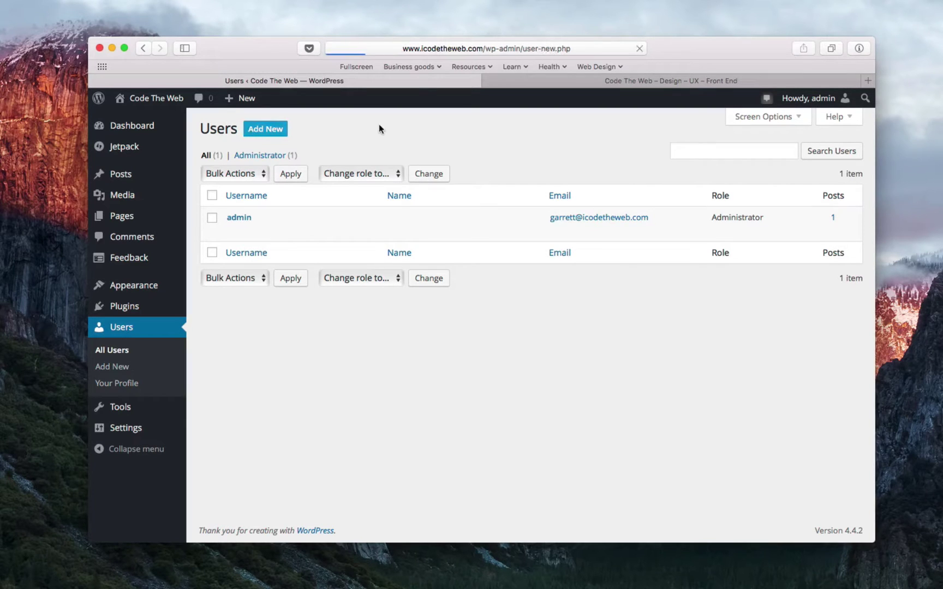
click(361, 187)
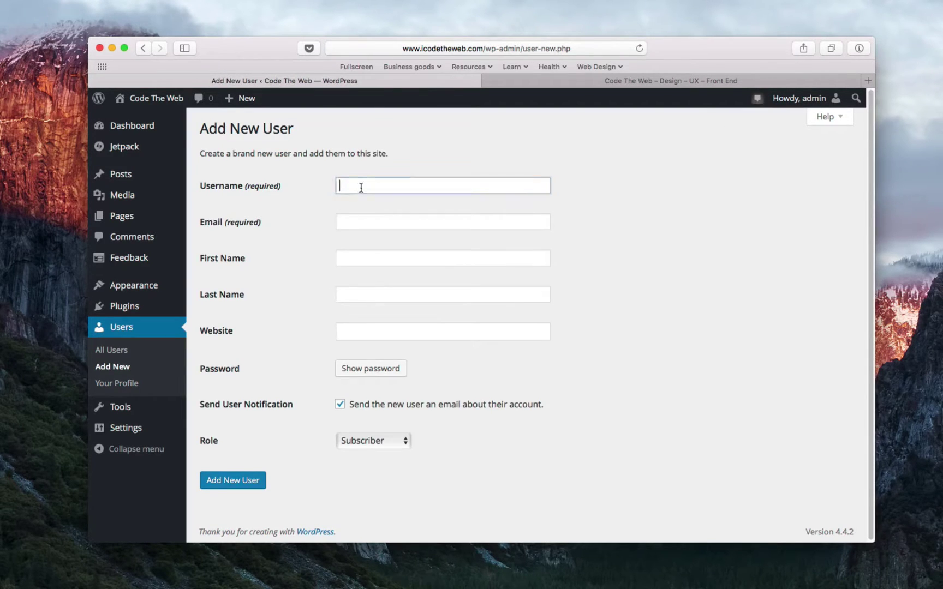
text(garrett)
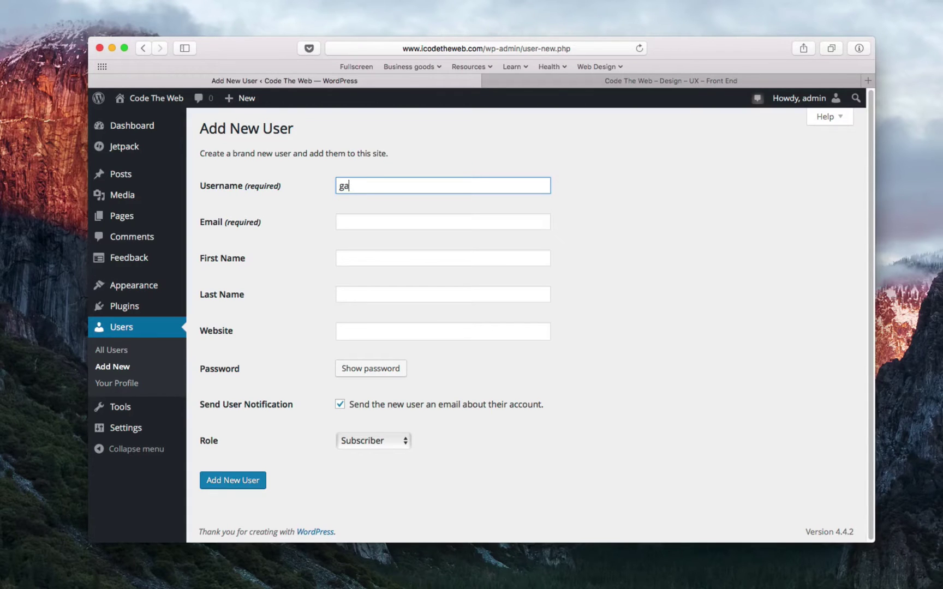
key(Tab)
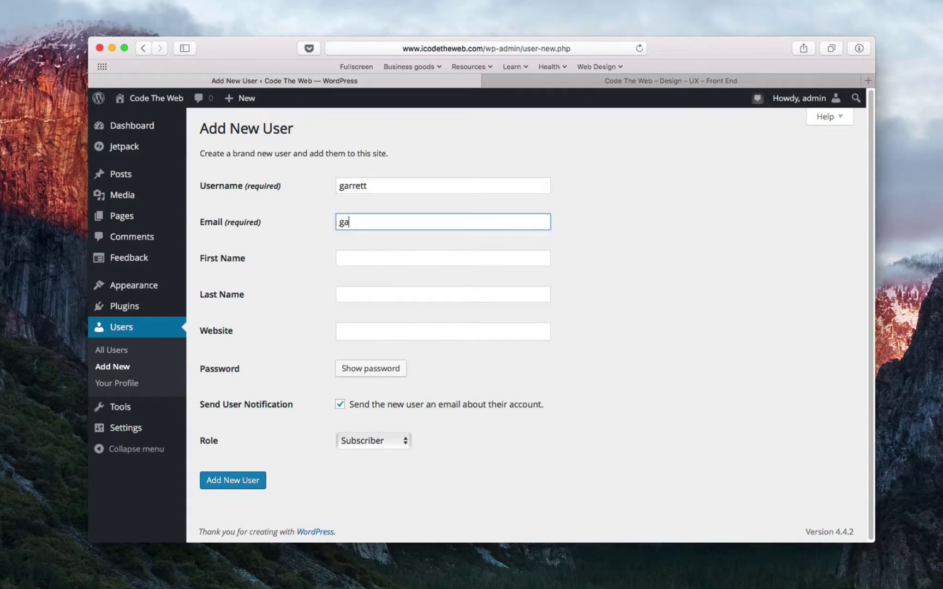
key(Tab)
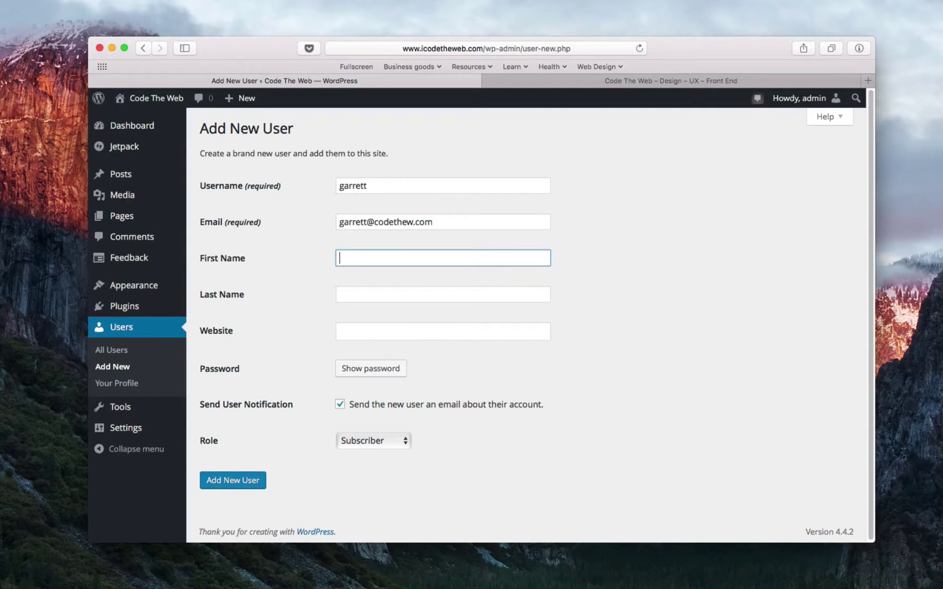
text(Garrett)
key(Tab)
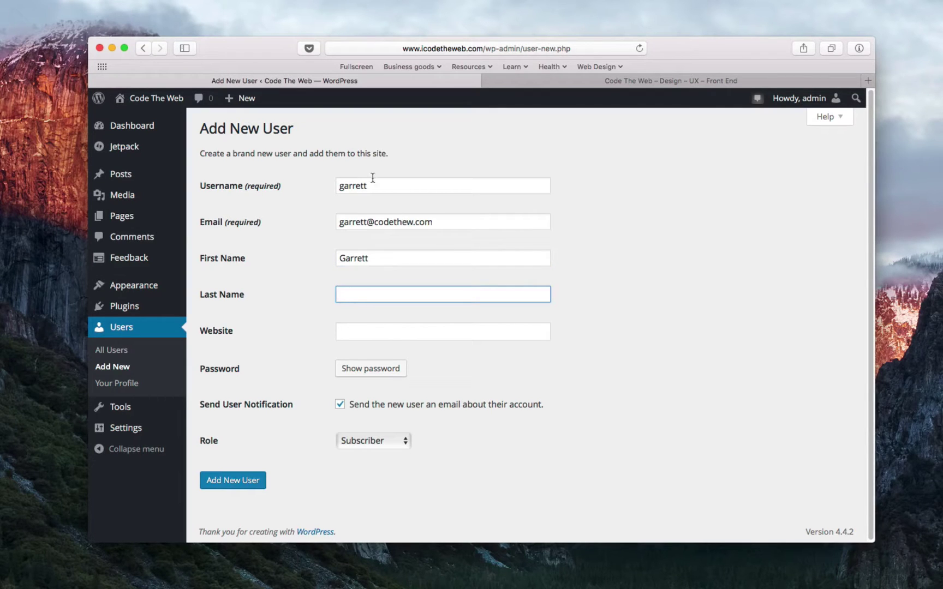
double_click(395, 261)
text(Code)
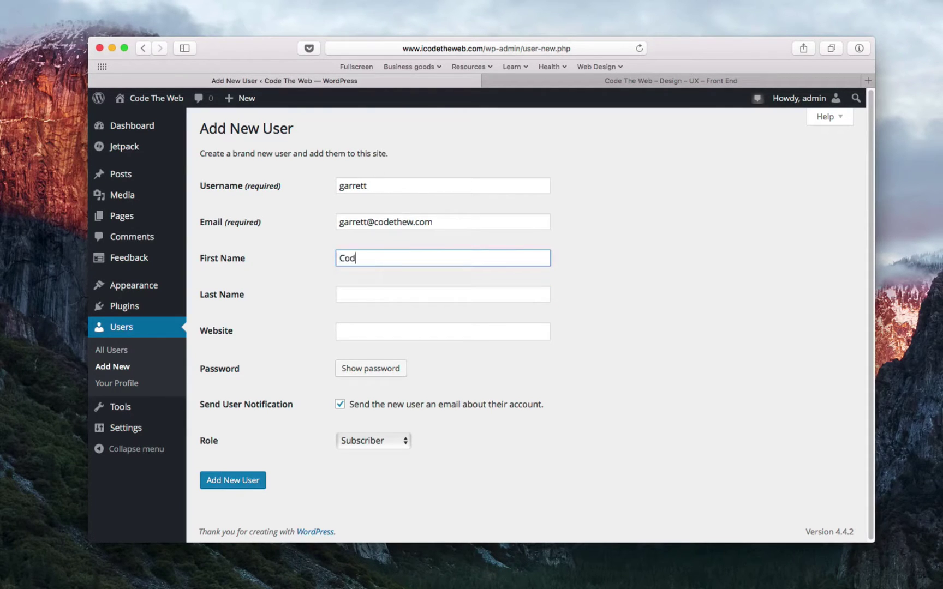
key(Tab)
text(Web)
key(Tab)
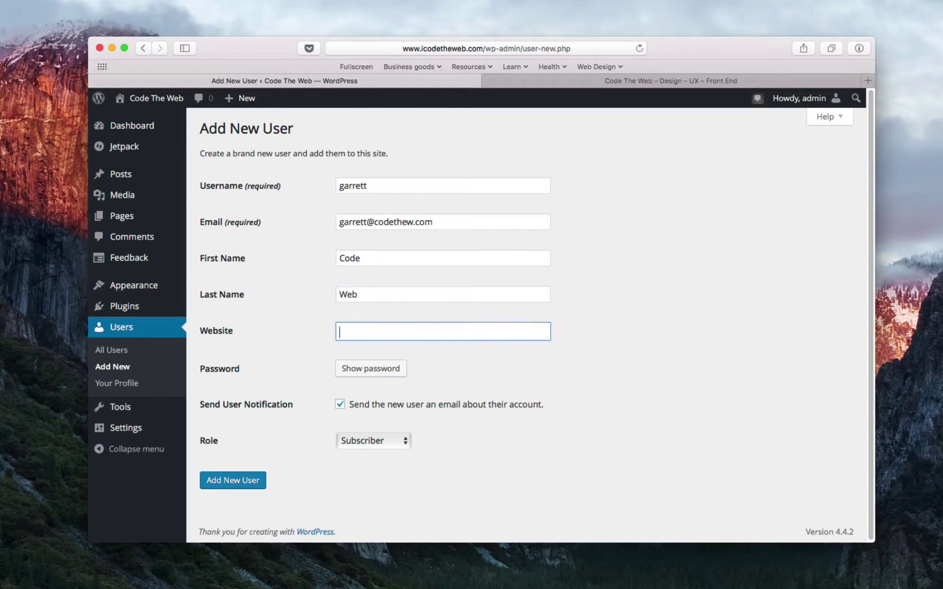
text(http:)
double_click(380, 185)
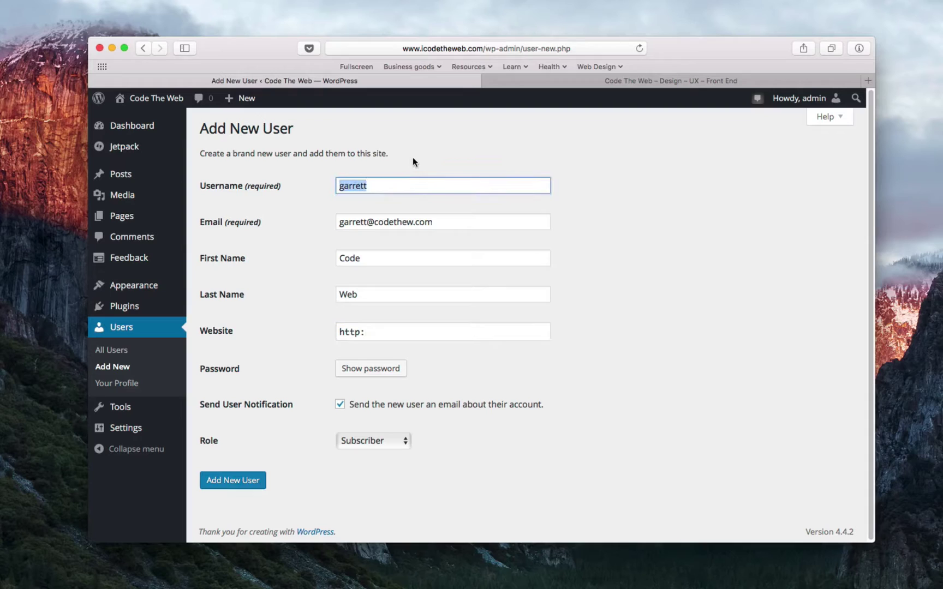
text(codetheweb)
click(390, 334)
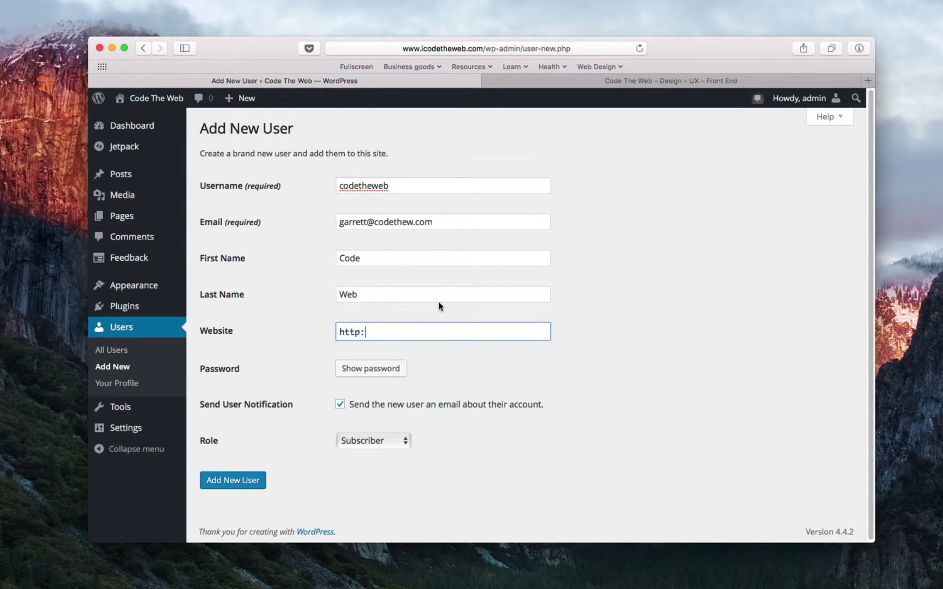
text(http://codethew.com)
- Show the password field, enter a weak test password and confirm using it
click(400, 370)
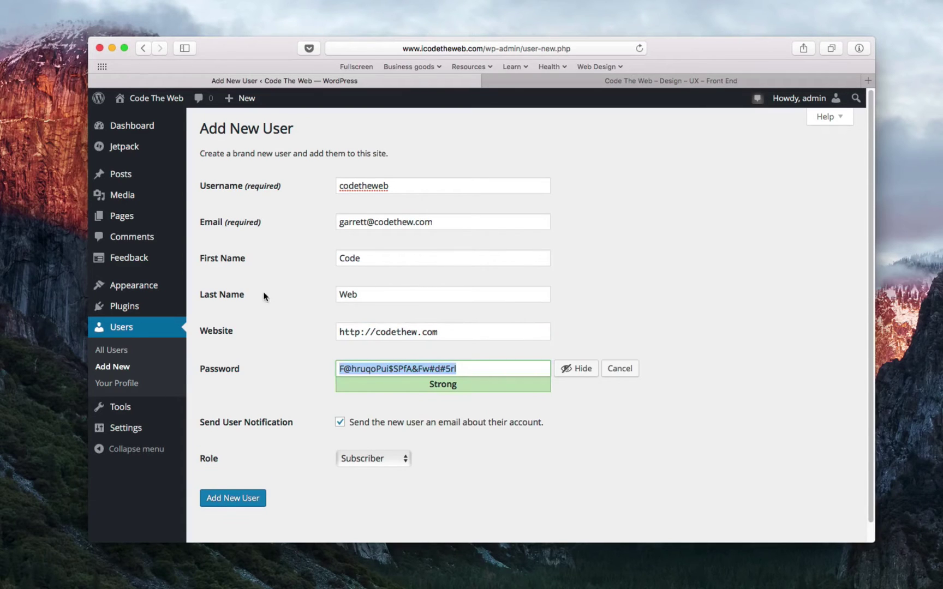
scroll(286, 297, down, 1)
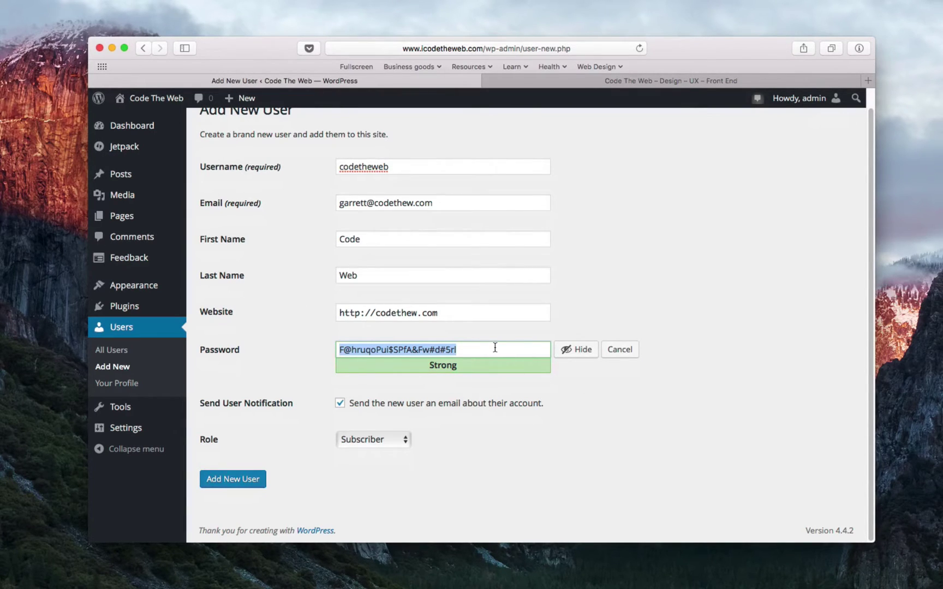
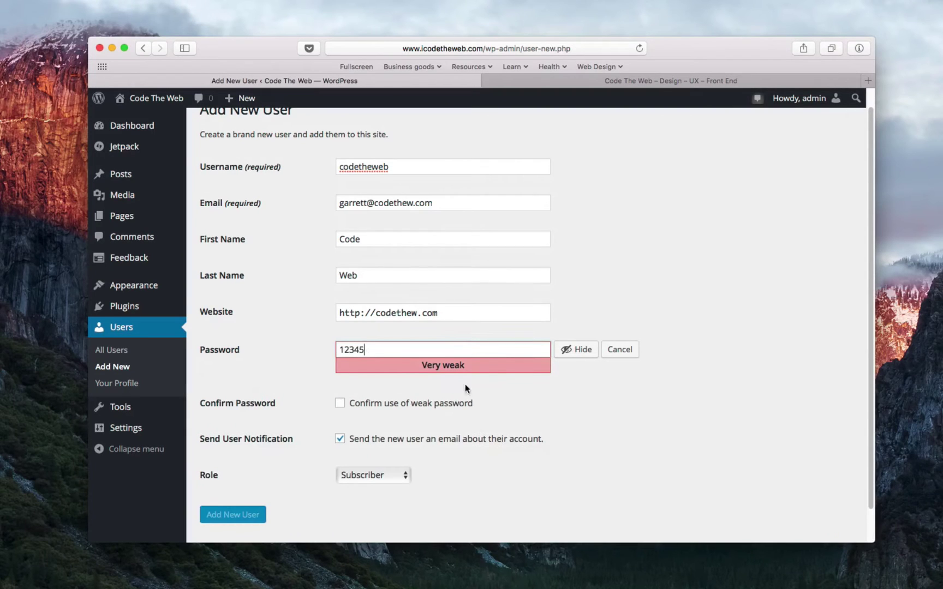
click(339, 403)
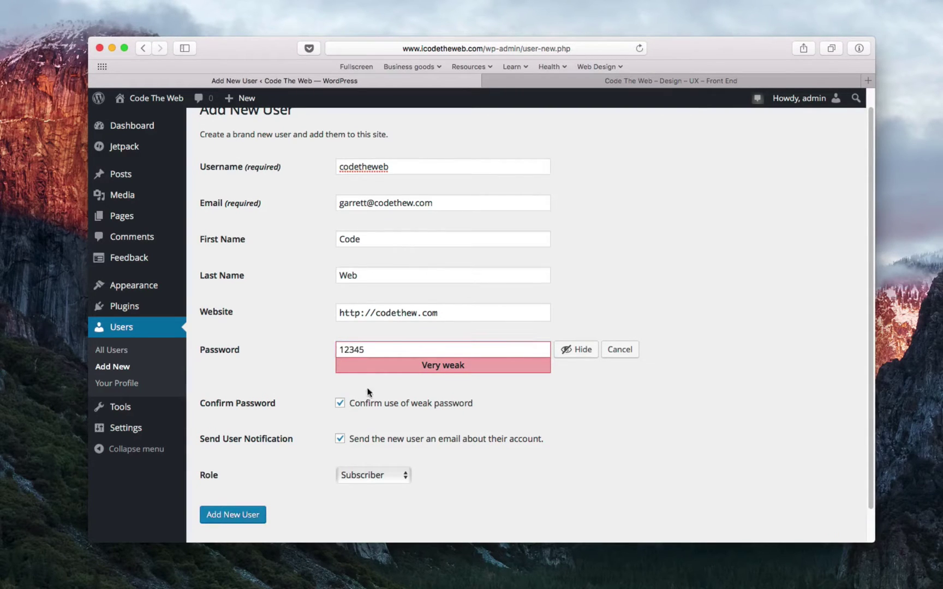
- Clear it, try a long test password, then leave the password field empty
click(386, 350)
key(super+a)
key(BackSpace)
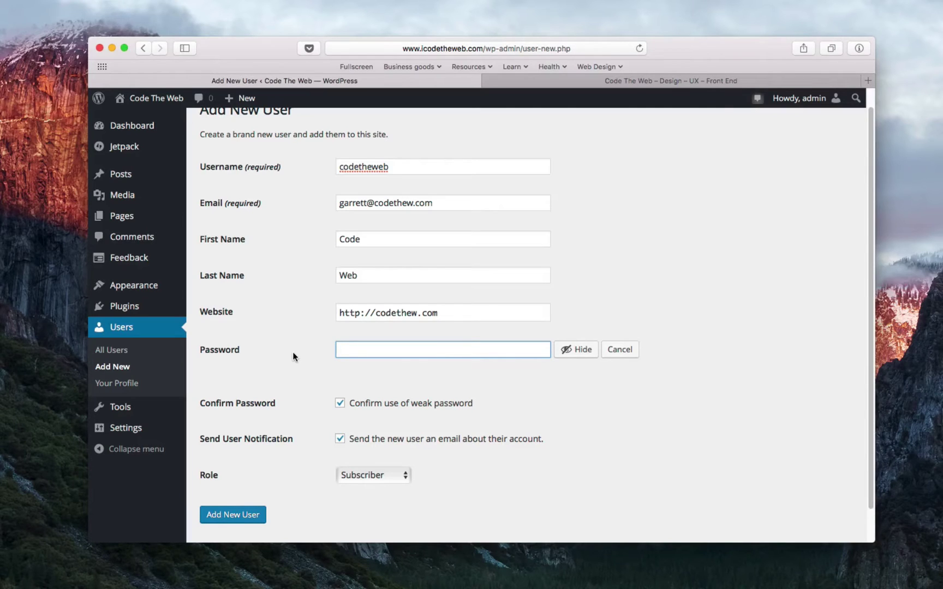
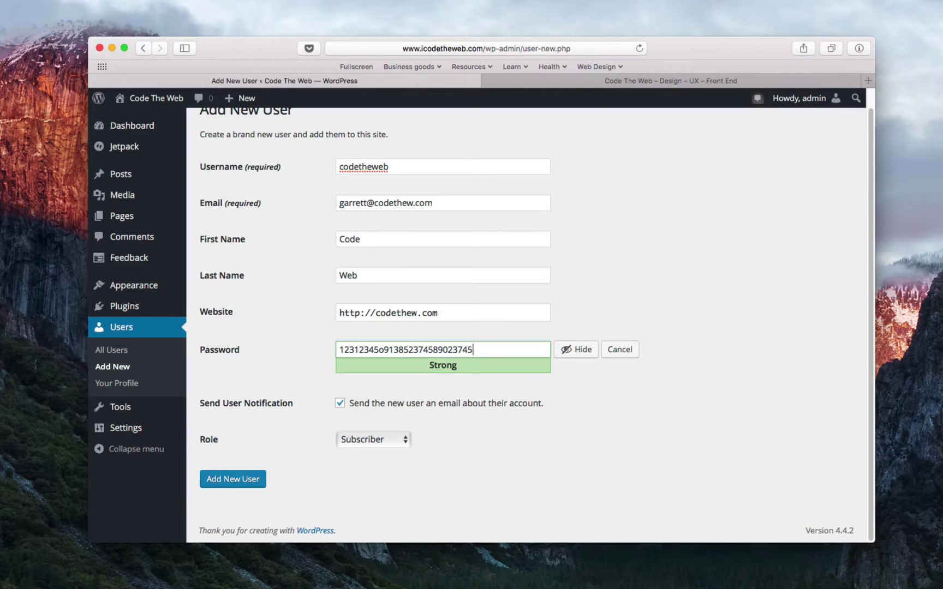
key(ctrl+a)
key(BackSpace)
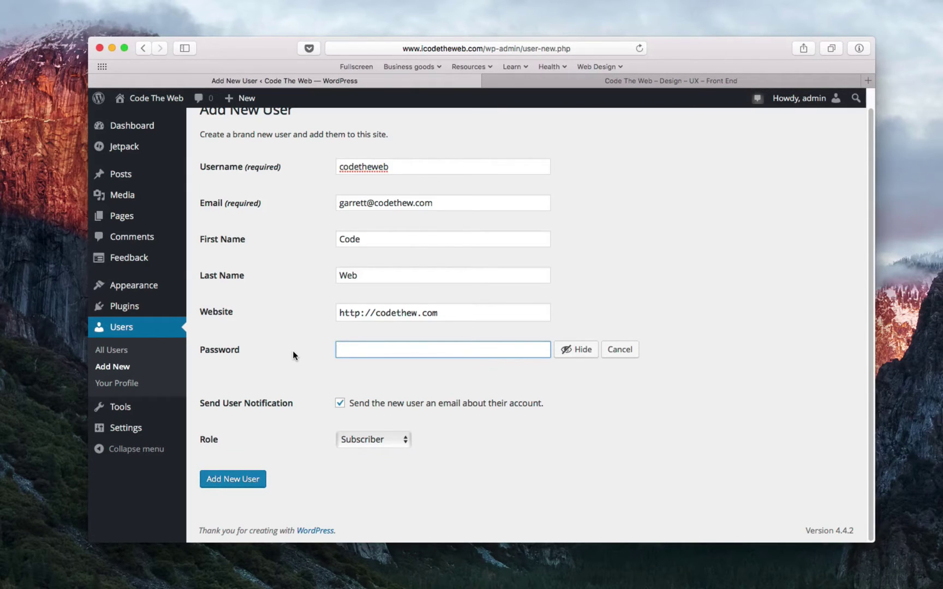
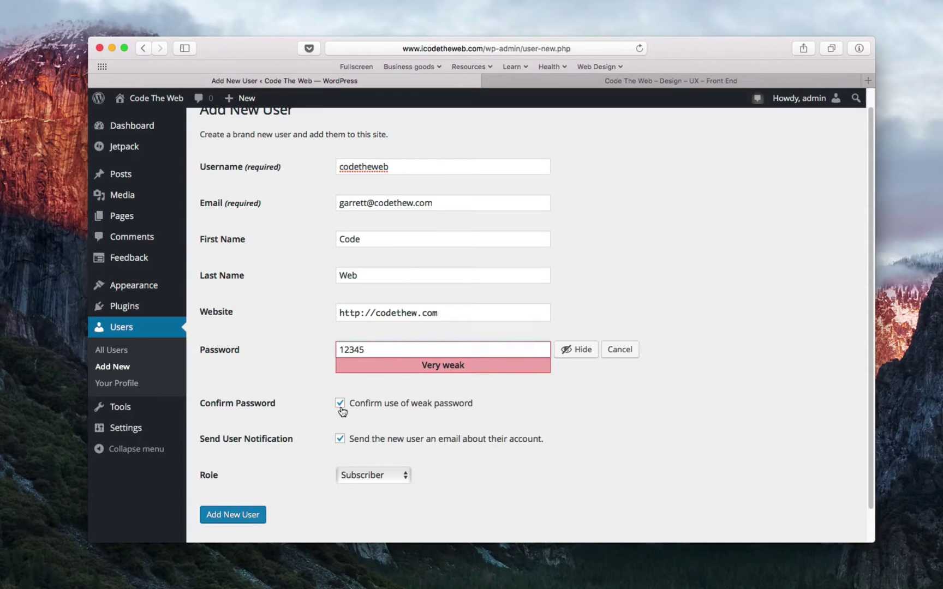
- Enter a short weak password and leave its weak-password confirmation ticked
click(340, 405)
click(339, 405)
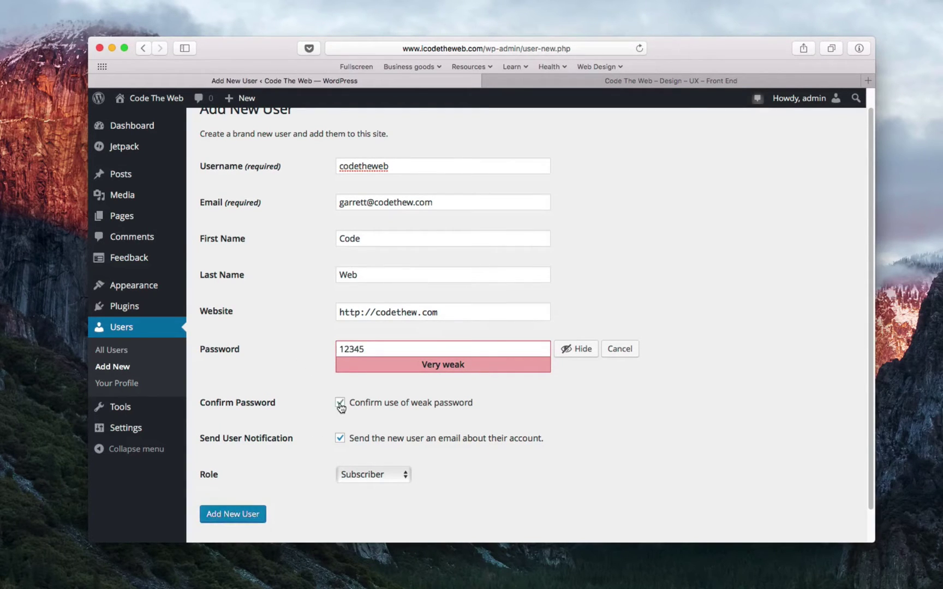
click(339, 405)
scroll(341, 405, up, 1)
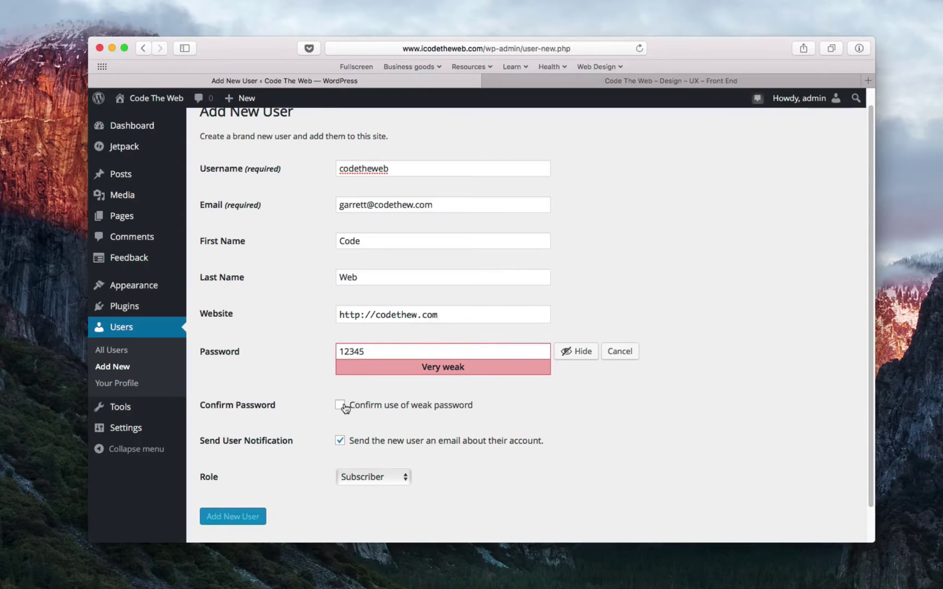
click(342, 406)
scroll(300, 374, down, 2)
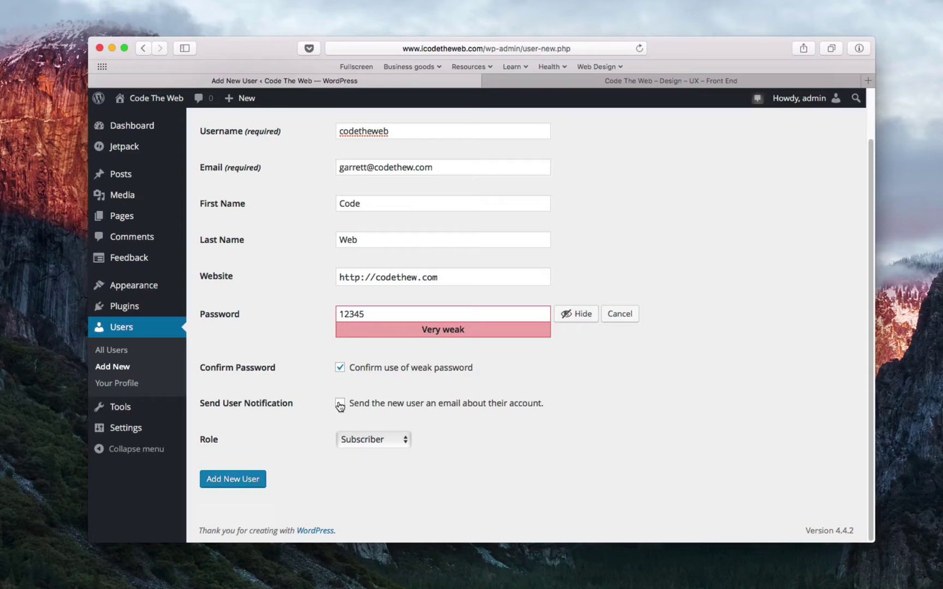
- Pick Subscriber as the role and create the codetheweb user
click(408, 440)
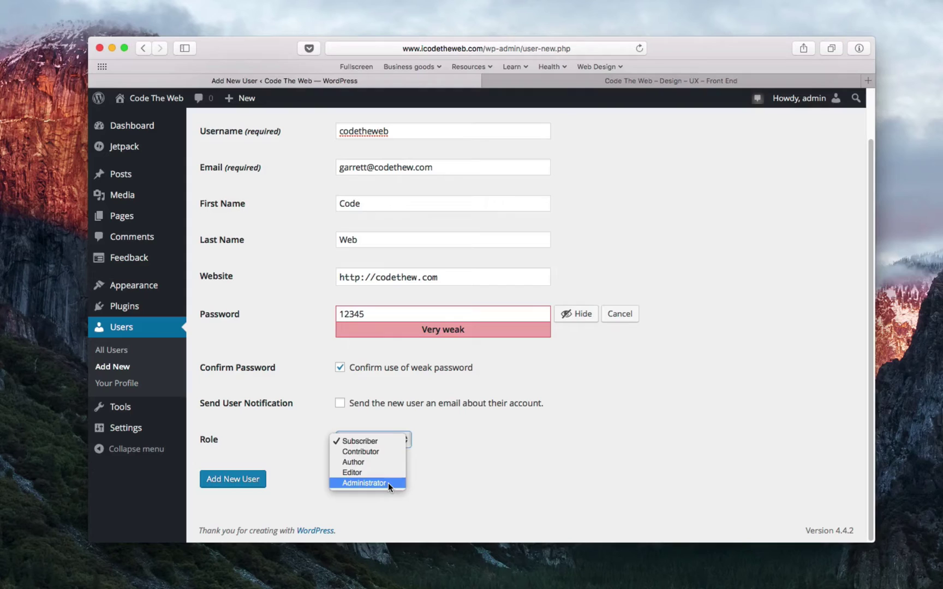
click(305, 434)
click(362, 440)
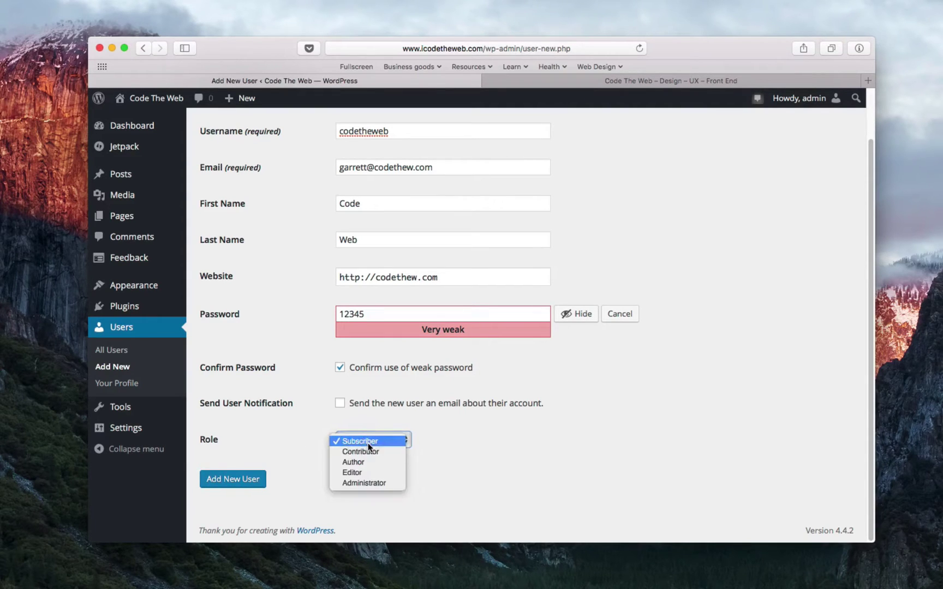
click(368, 443)
click(248, 480)
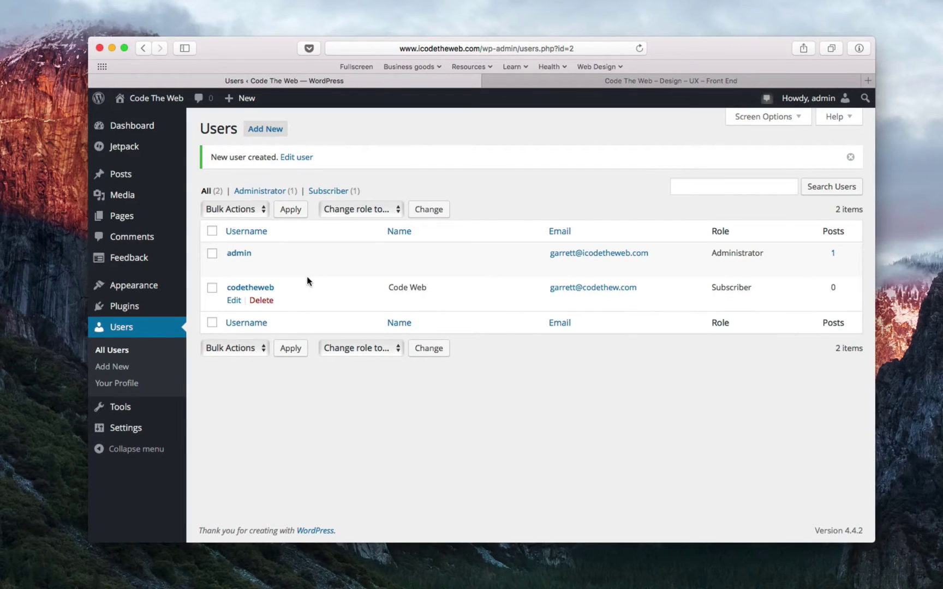
- Open Your Profile and look over its personal options
click(121, 385)
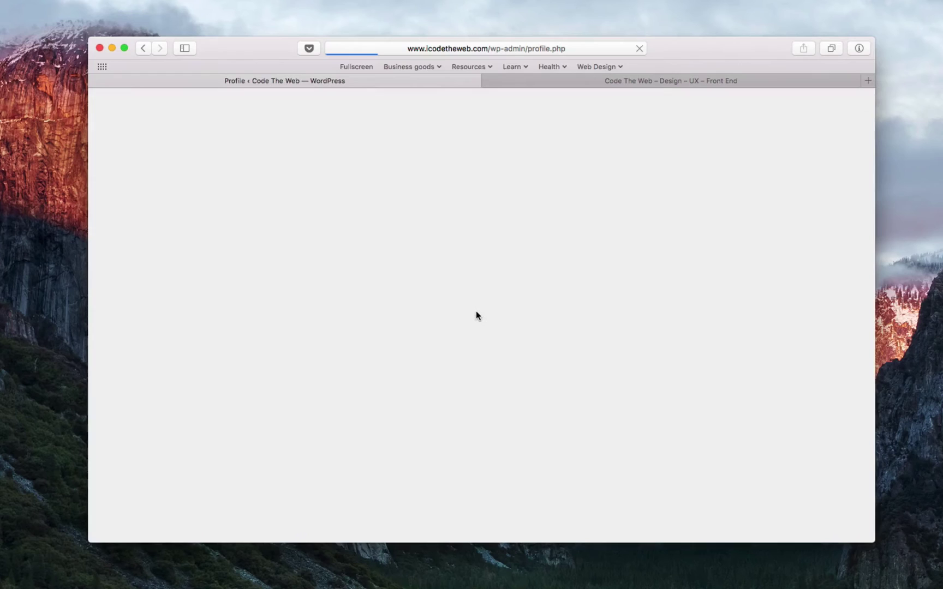
scroll(274, 297, down, 15)
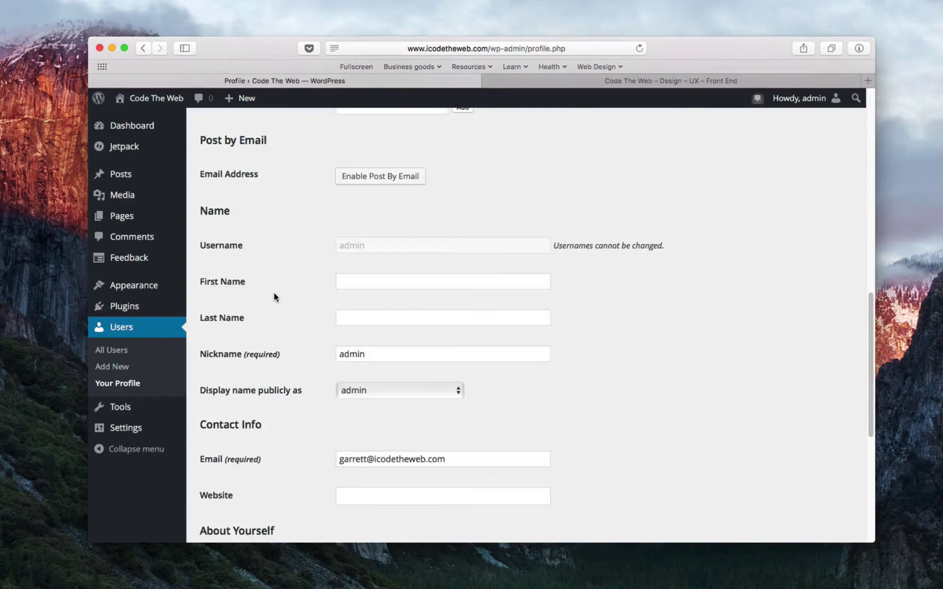
scroll(274, 297, up, 15)
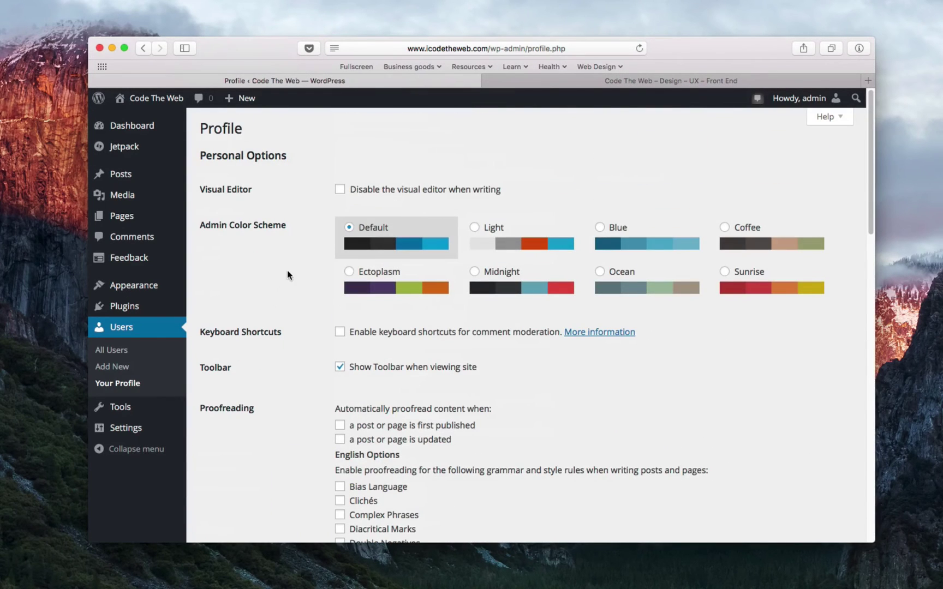
scroll(287, 266, down, 15)
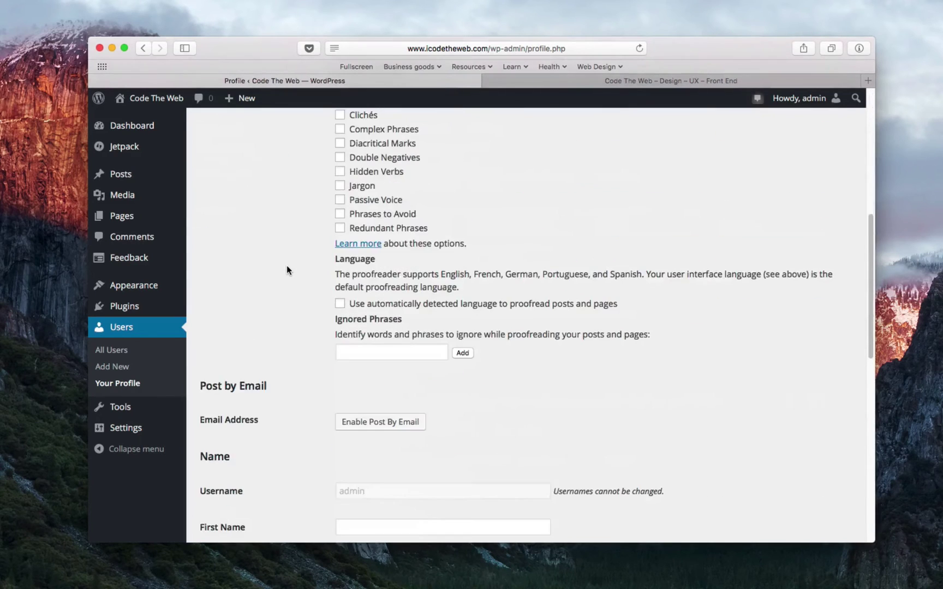
scroll(285, 265, up, 6)
scroll(286, 269, up, 10)
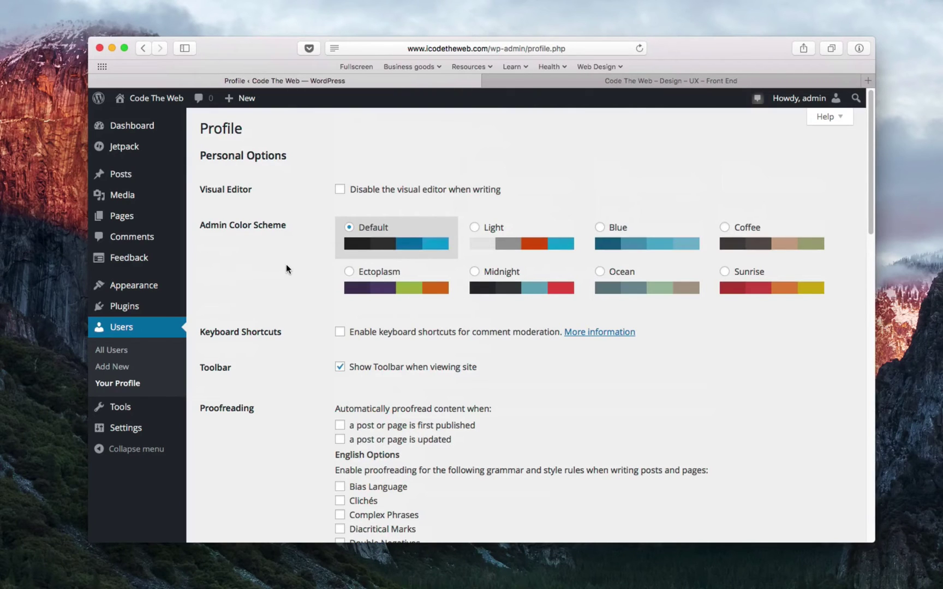
scroll(286, 264, down, 5)
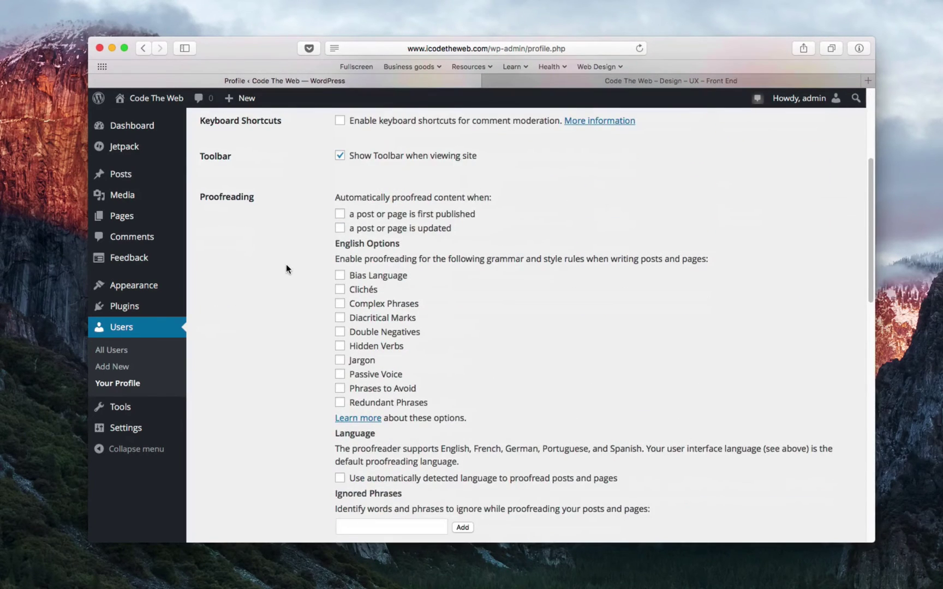
scroll(286, 264, up, 5)
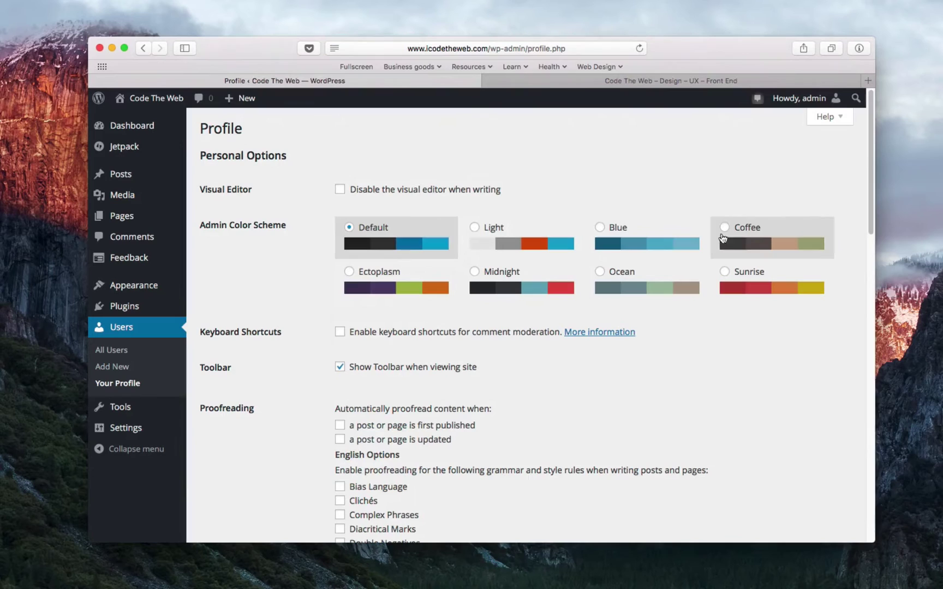
- Preview Light, Blue, Coffee, Ectoplasm, Midnight, Ocean and Sunrise schemes, returning to Default
click(507, 250)
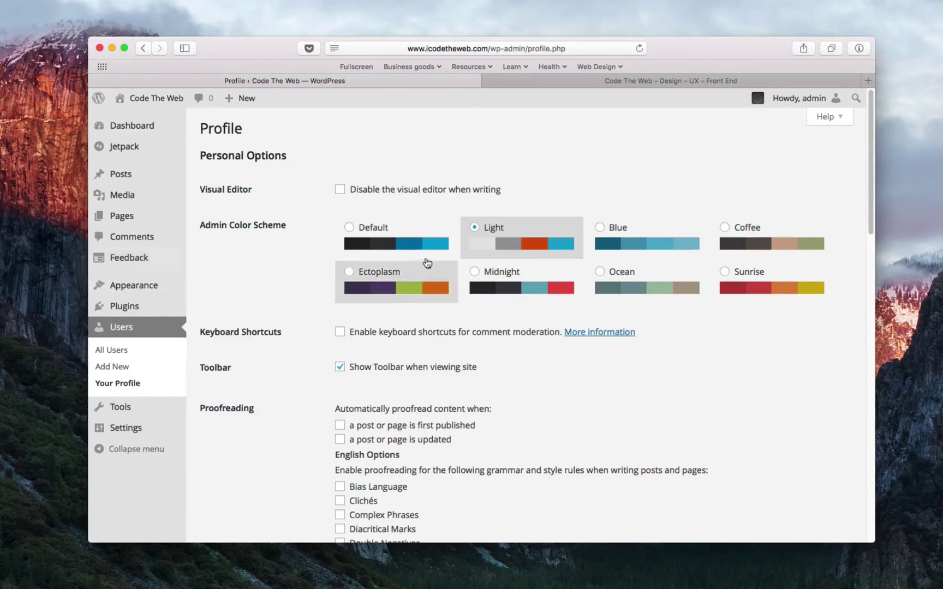
click(643, 243)
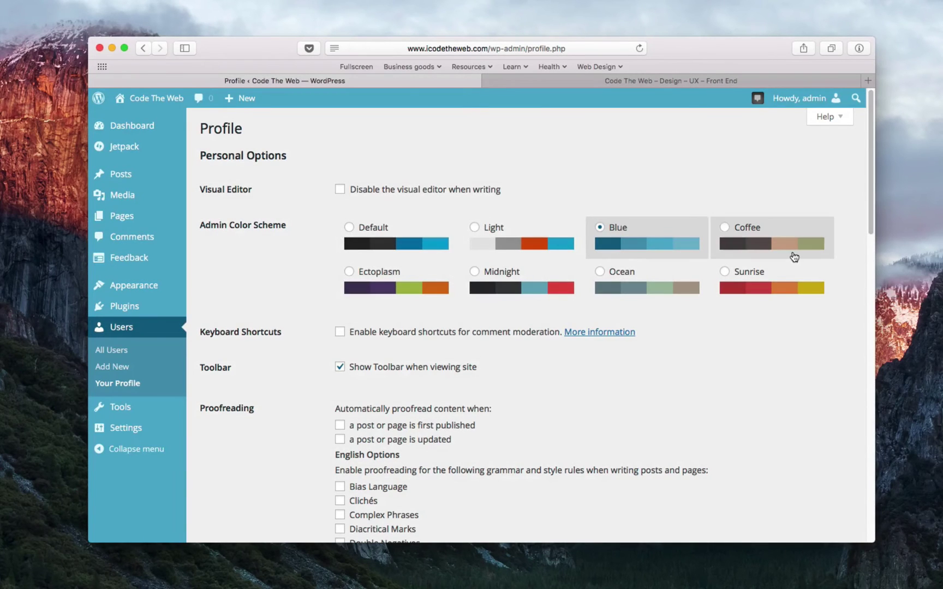
click(783, 254)
click(368, 287)
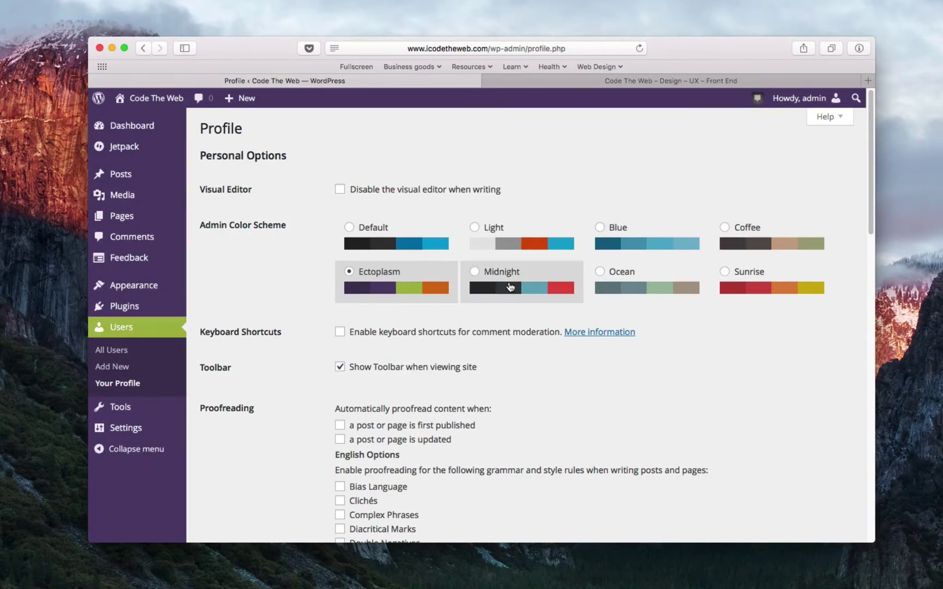
click(511, 288)
click(636, 286)
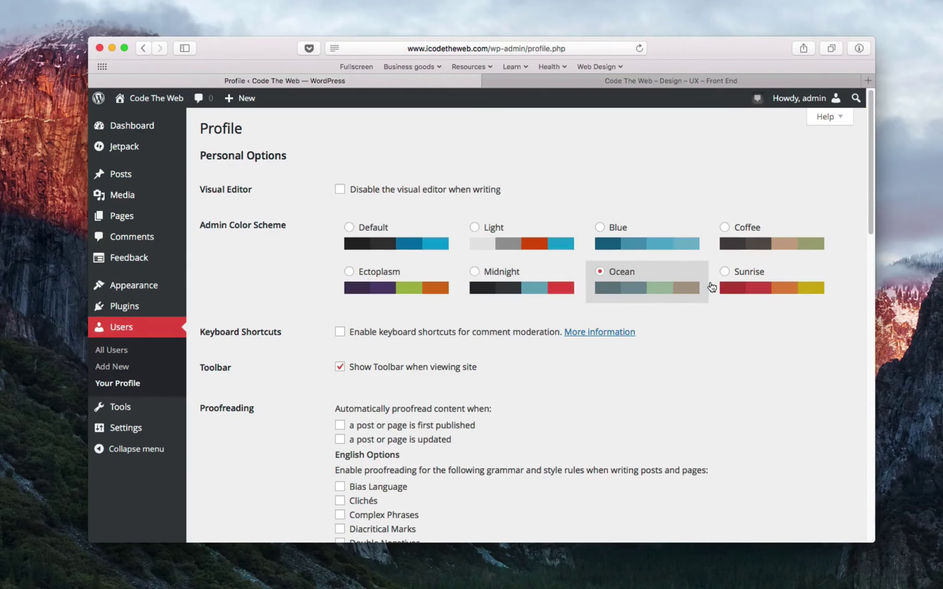
click(796, 288)
click(407, 292)
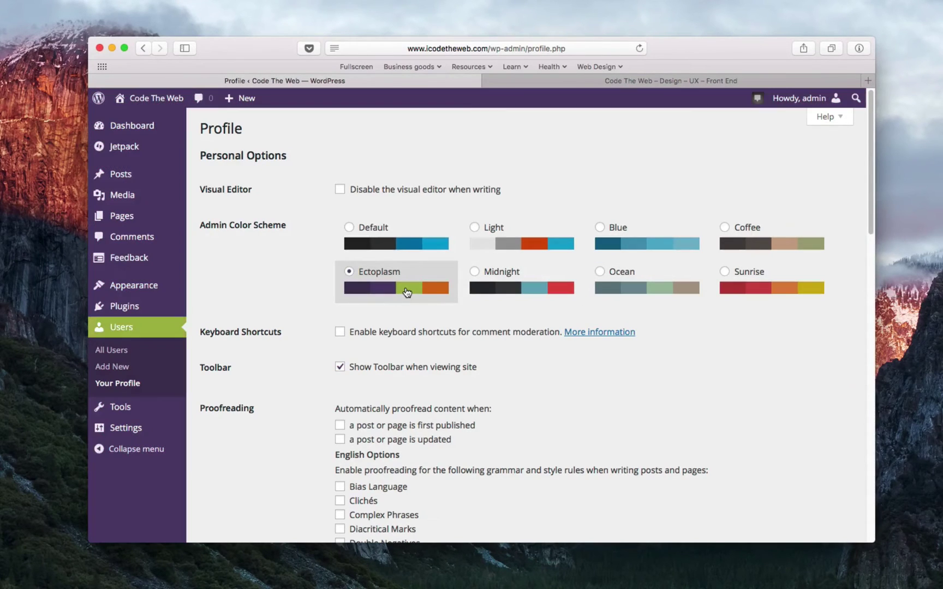
click(394, 242)
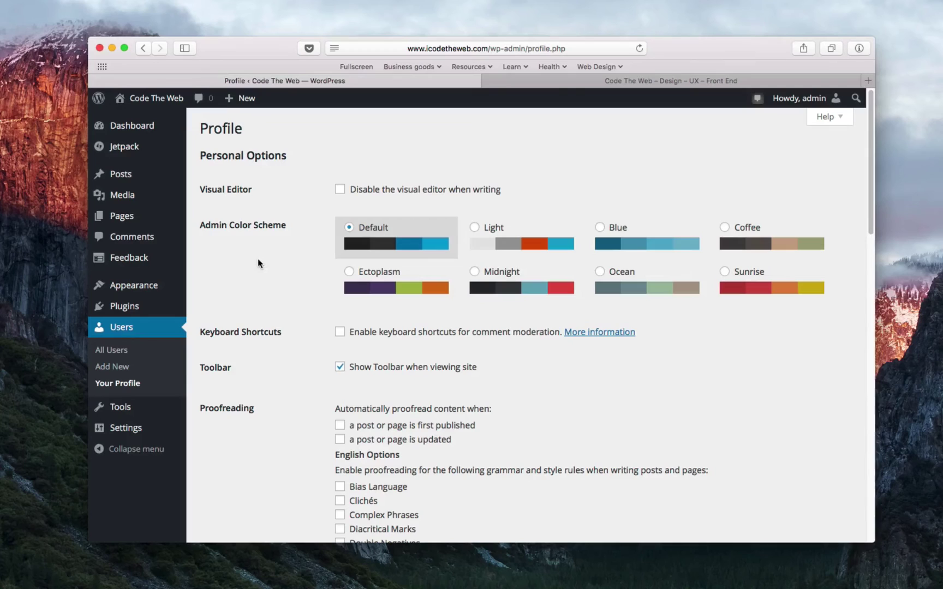
- Cycle through the colour schemes once more and settle on Default
click(463, 244)
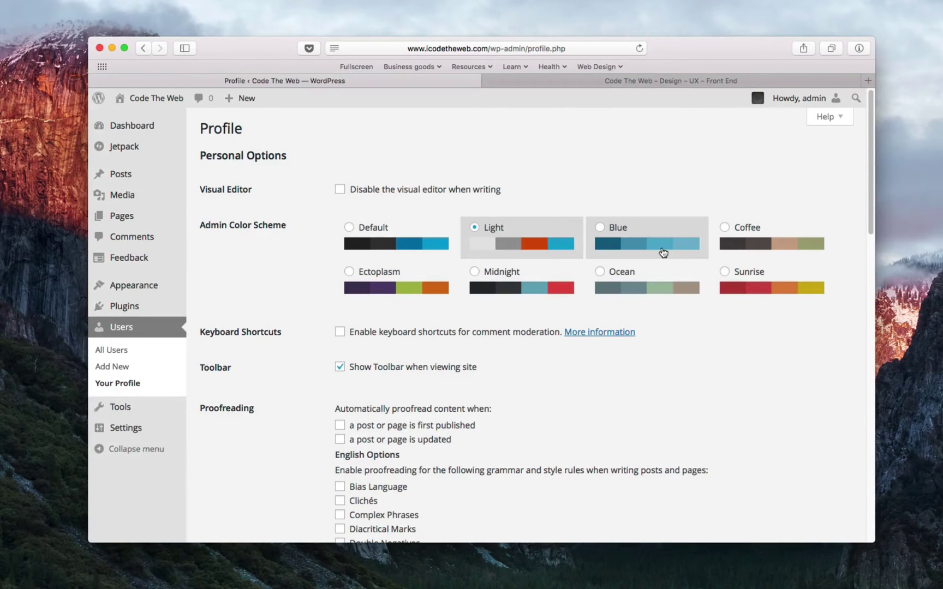
click(662, 252)
click(803, 253)
click(790, 288)
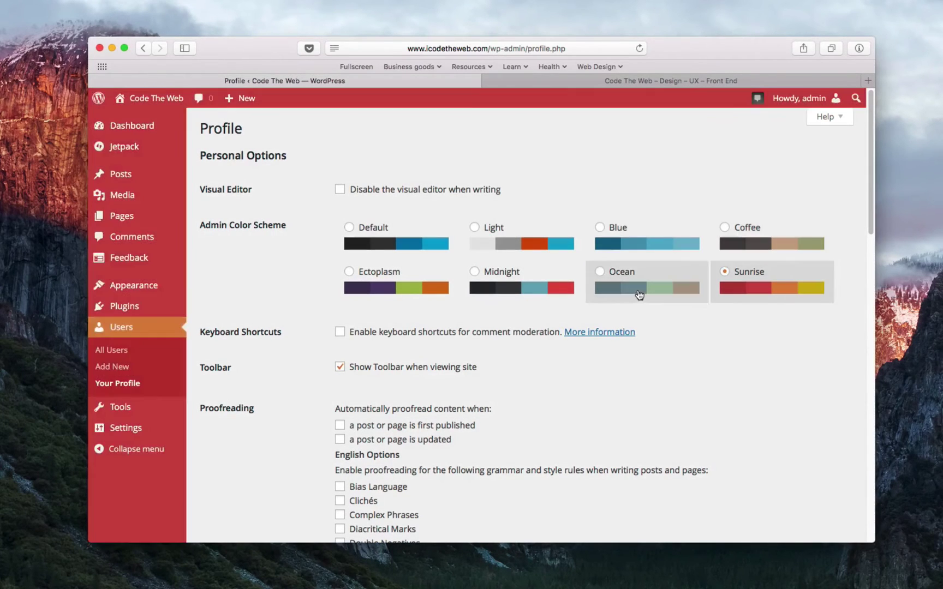
click(639, 294)
click(515, 297)
click(416, 292)
click(382, 240)
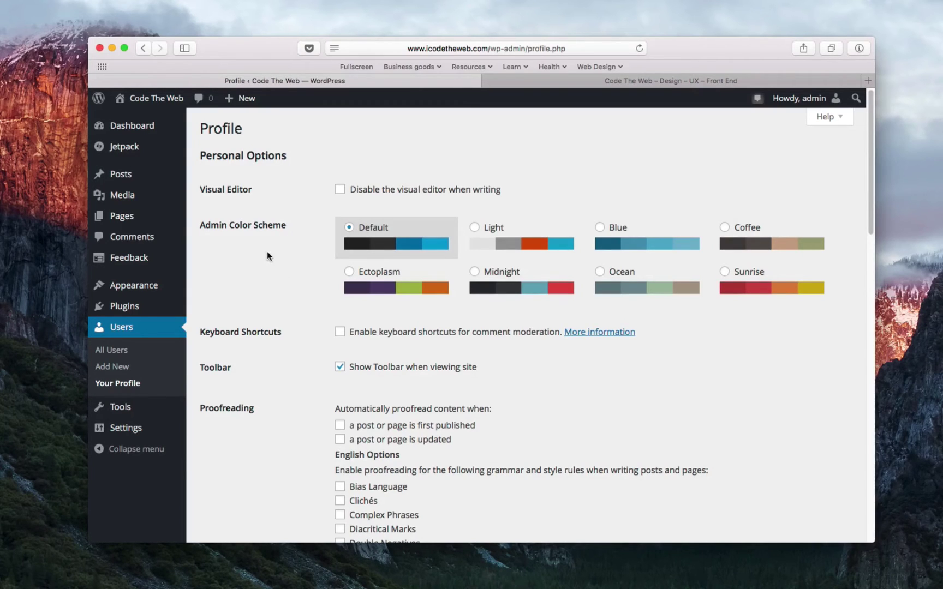
- Untick Show Toolbar when viewing site and save the profile
scroll(267, 251, down, 4)
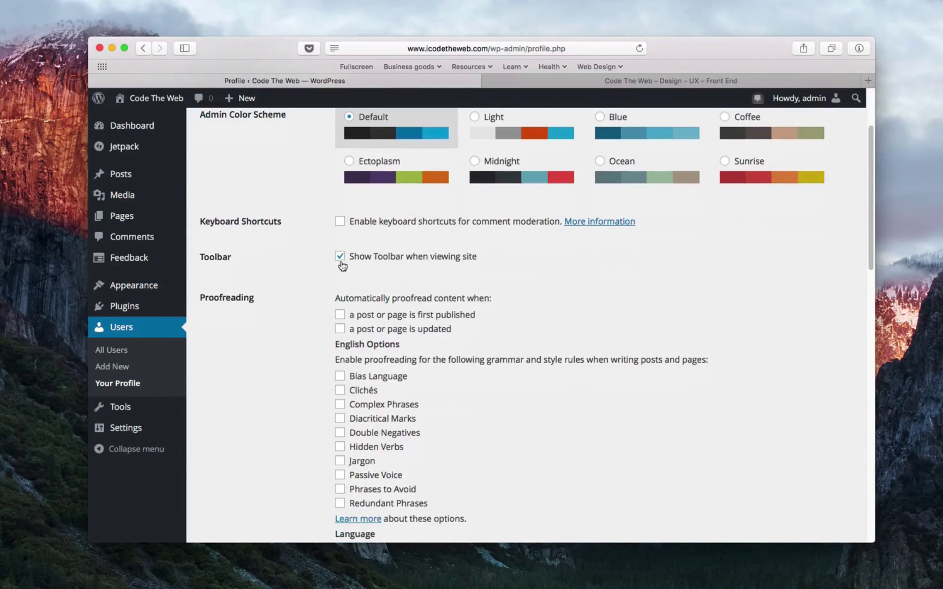
click(340, 257)
click(343, 259)
click(340, 257)
scroll(743, 184, up, 5)
scroll(513, 181, down, 15)
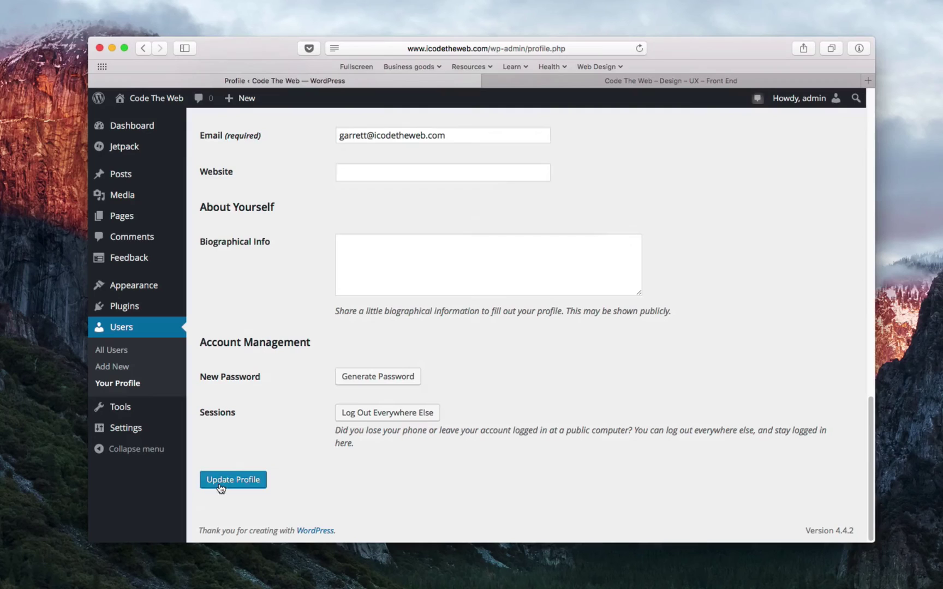
click(221, 480)
- Check the site's front page and come back to the profile
click(656, 80)
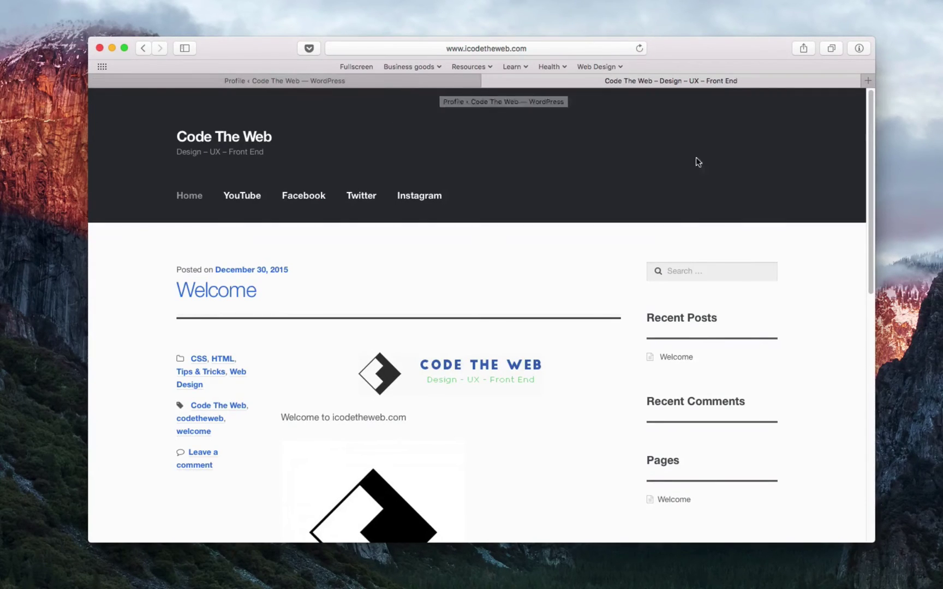
click(355, 85)
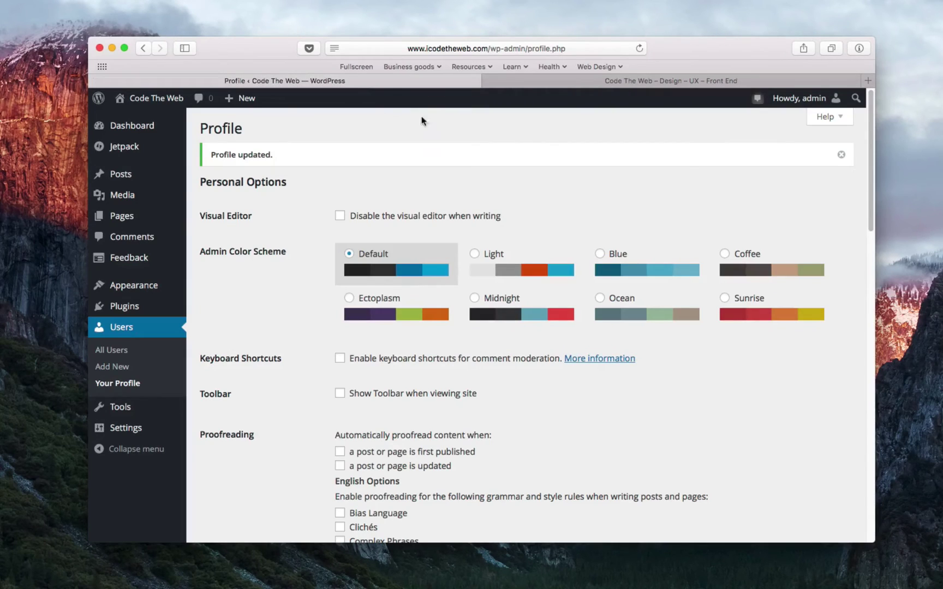
mouse_move(99, 102)
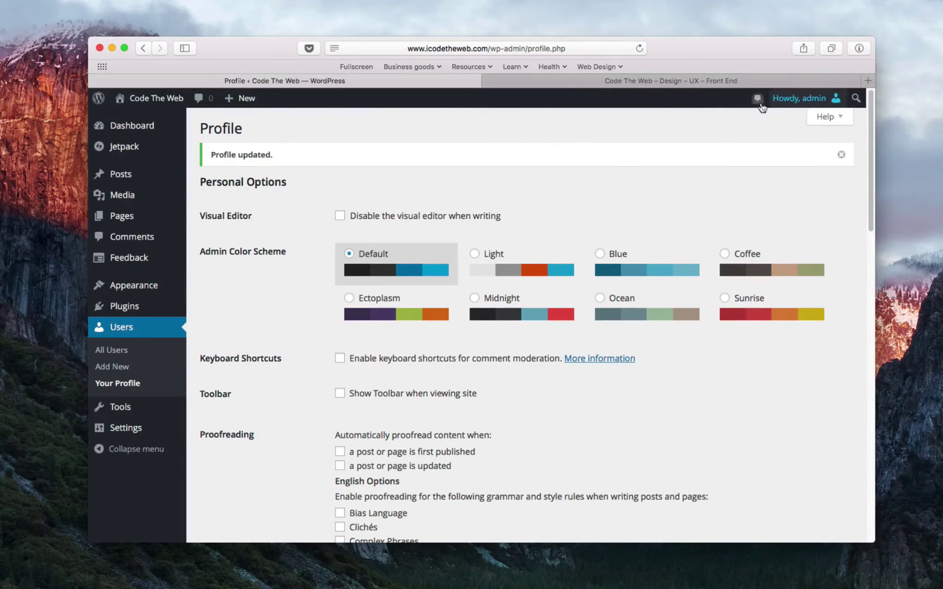
click(652, 81)
click(428, 83)
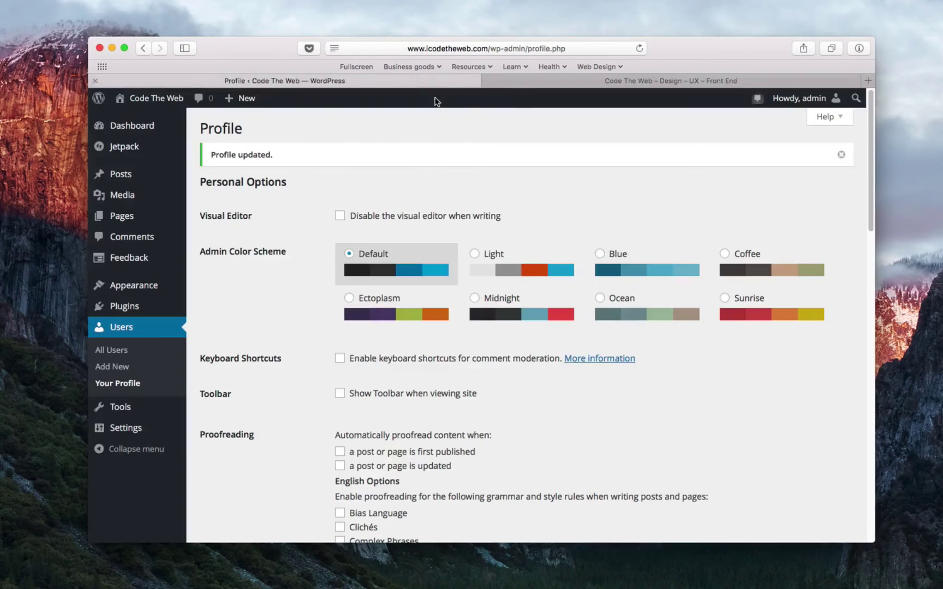
- Re-enable Show Toolbar when viewing site, save, and confirm the toolbar on the homepage
scroll(312, 400, down, 4)
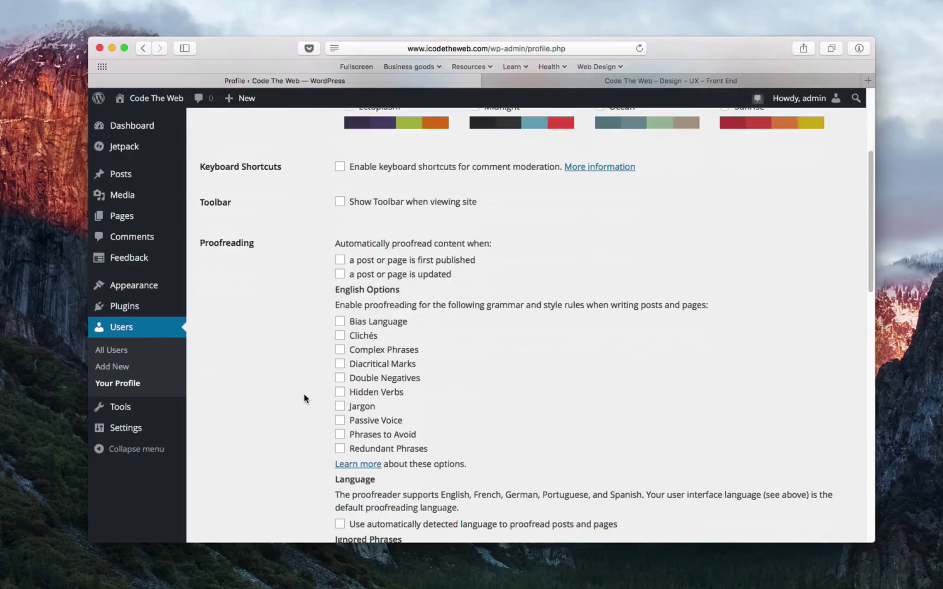
scroll(352, 270, up, 2)
click(340, 283)
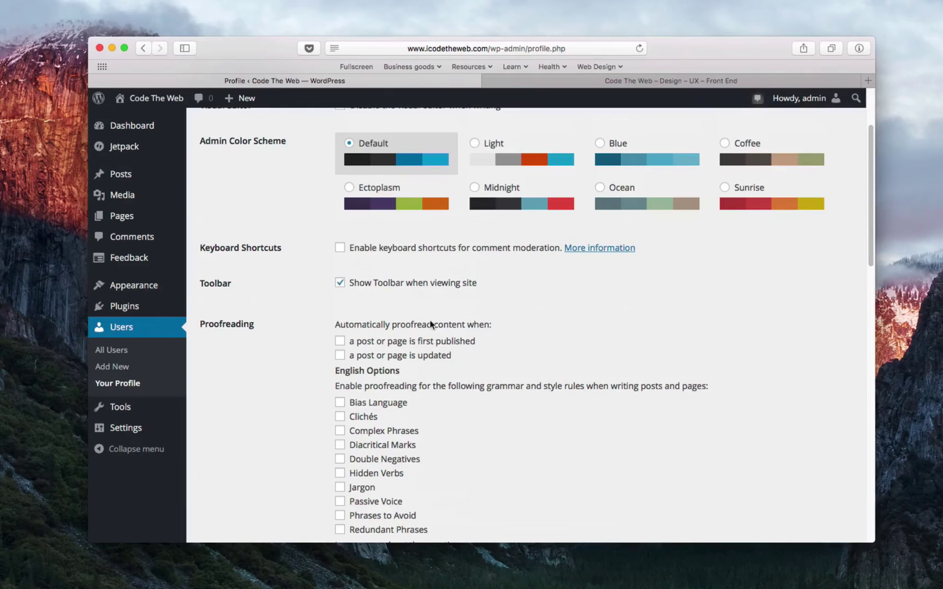
scroll(632, 337, up, 1)
scroll(631, 337, down, 15)
click(242, 487)
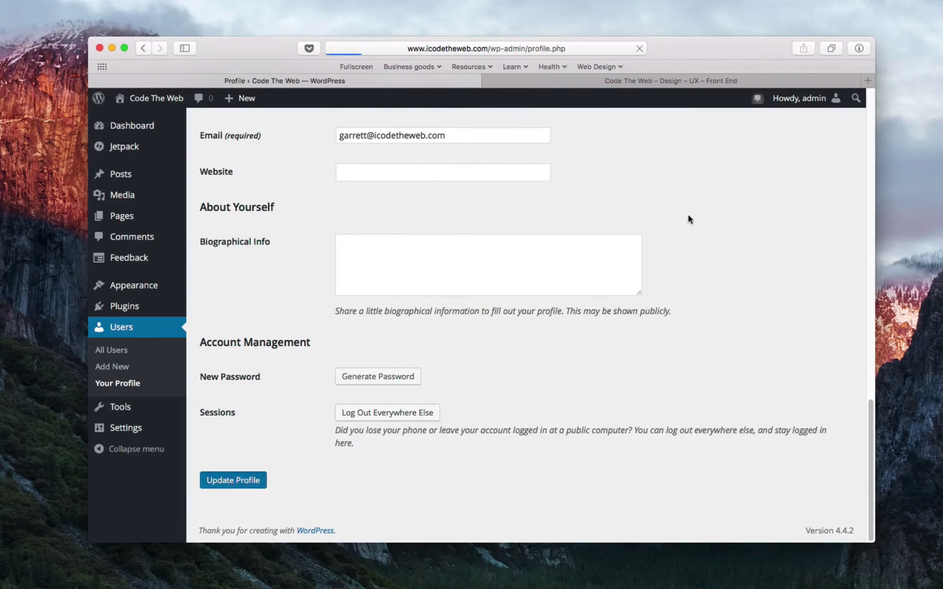
click(573, 81)
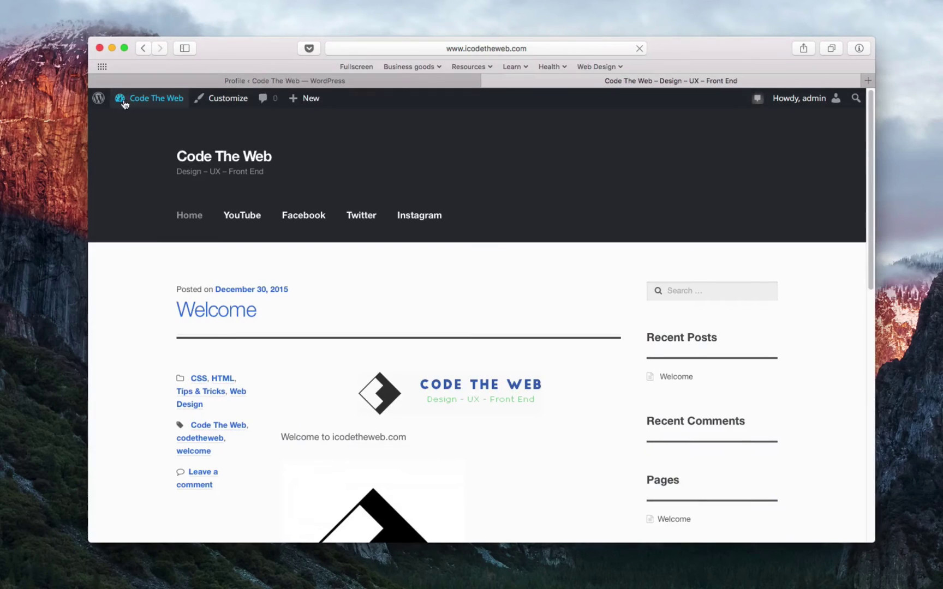
click(464, 76)
scroll(278, 279, down, 3)
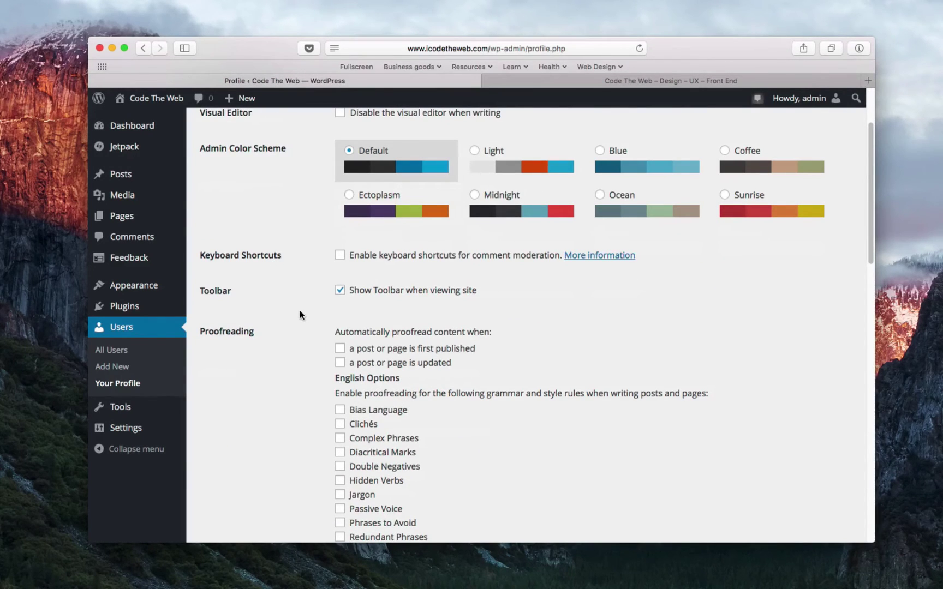
scroll(300, 315, down, 4)
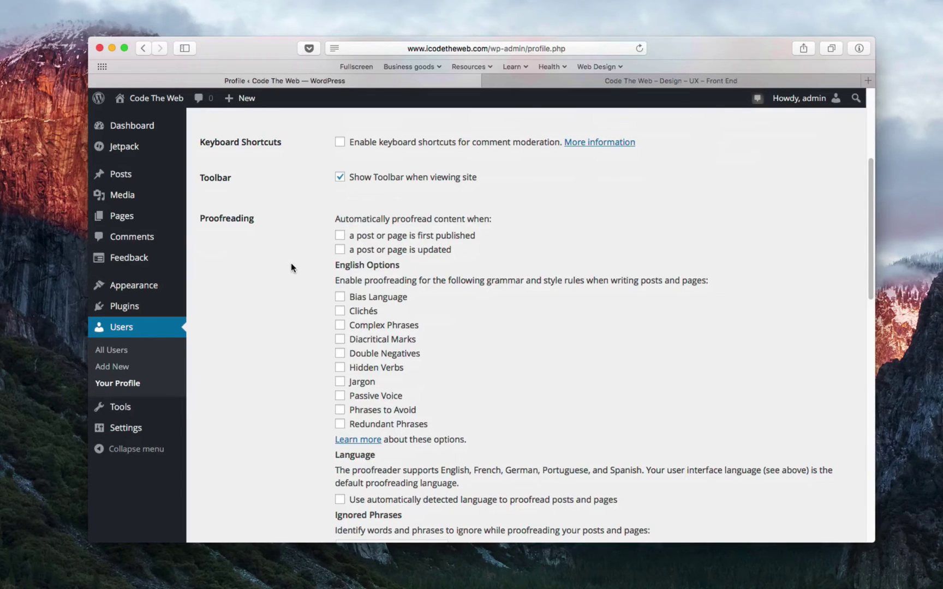
scroll(290, 268, down, 1)
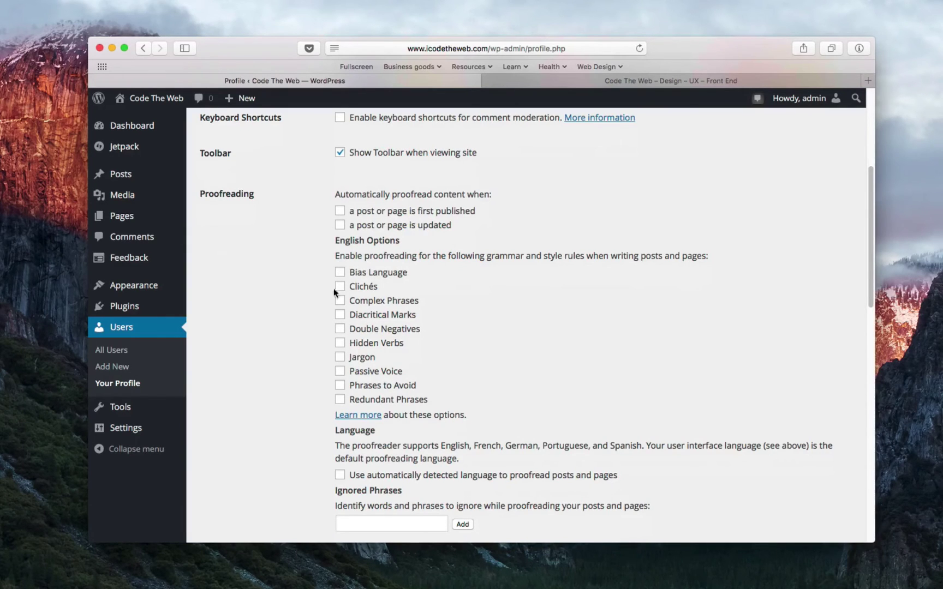
scroll(263, 311, down, 5)
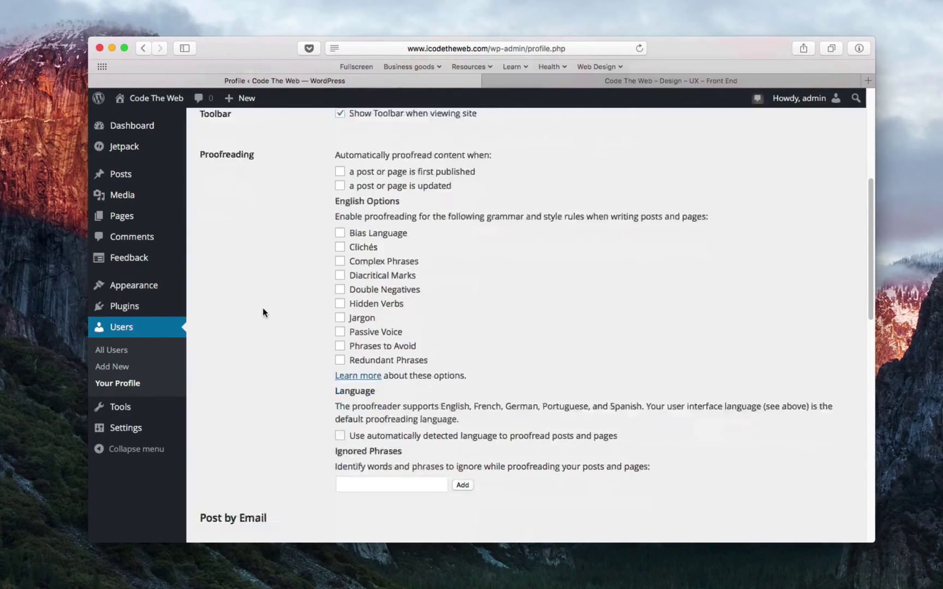
scroll(263, 313, down, 6)
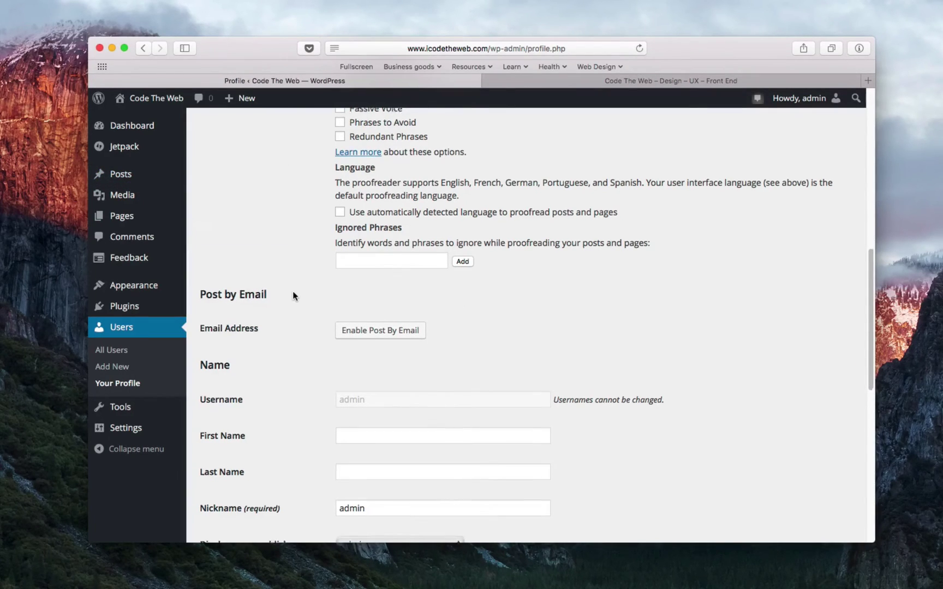
- Enter Code as first name and Web as last name, keeping nickname admin
scroll(293, 297, down, 8)
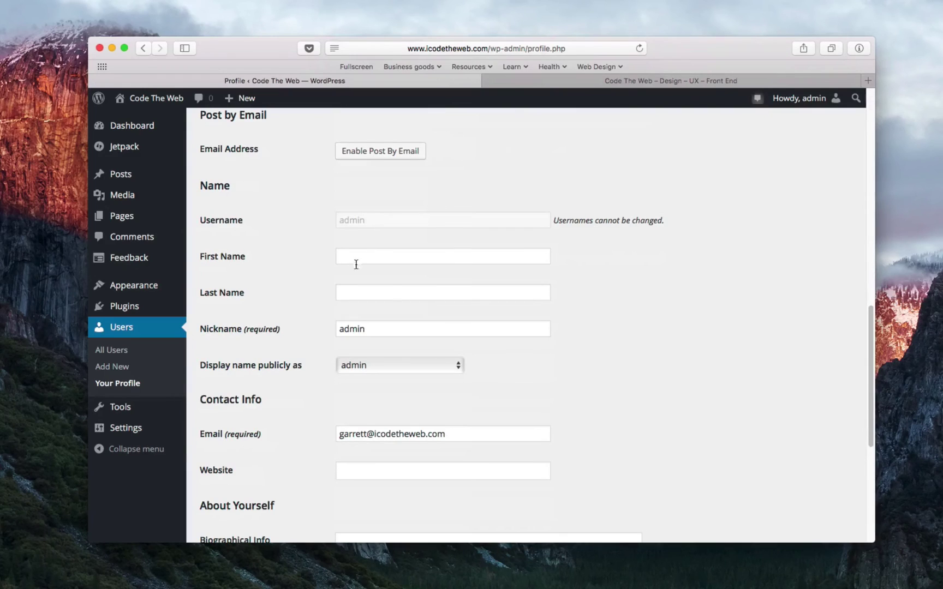
click(352, 257)
text(Code)
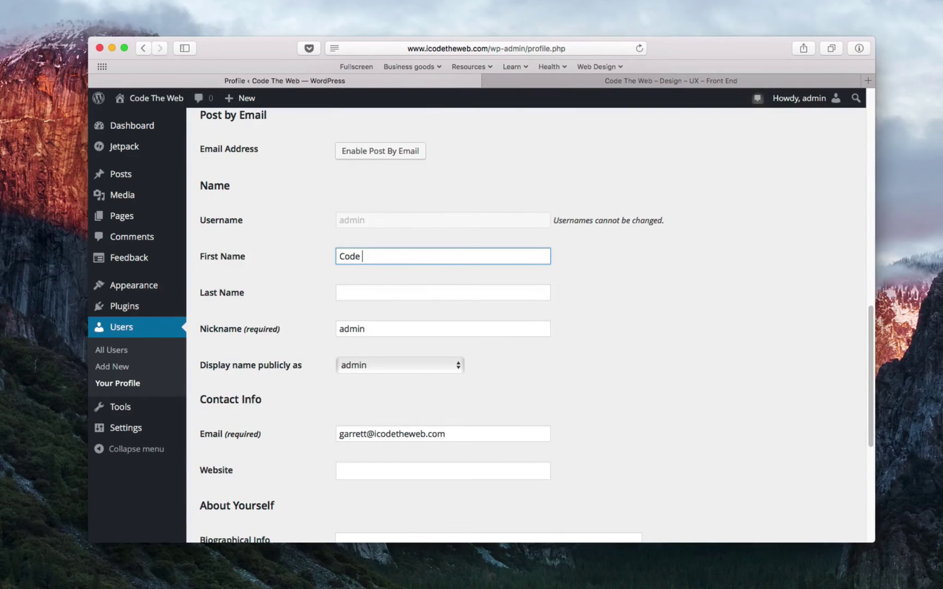
key(Tab)
text(Web)
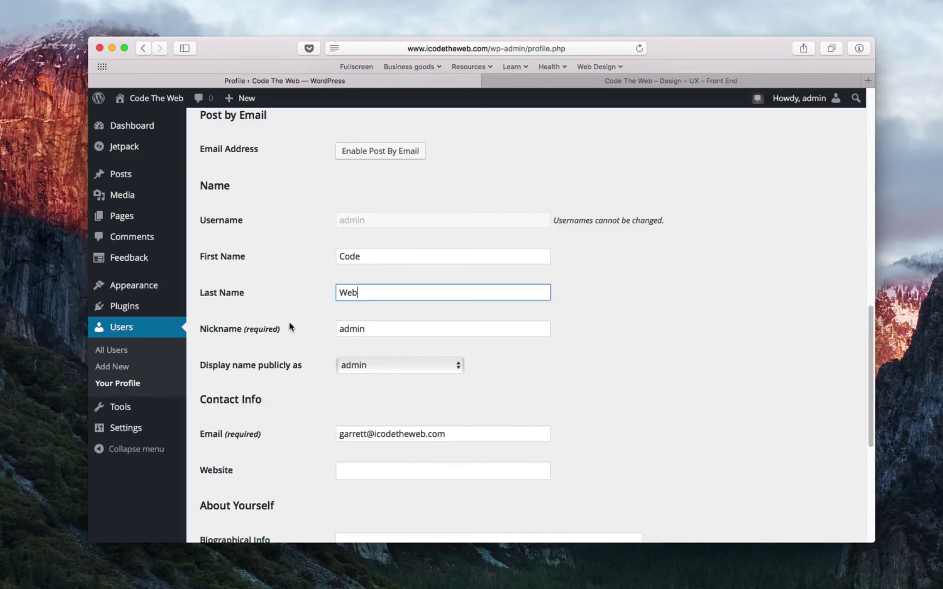
scroll(290, 326, down, 5)
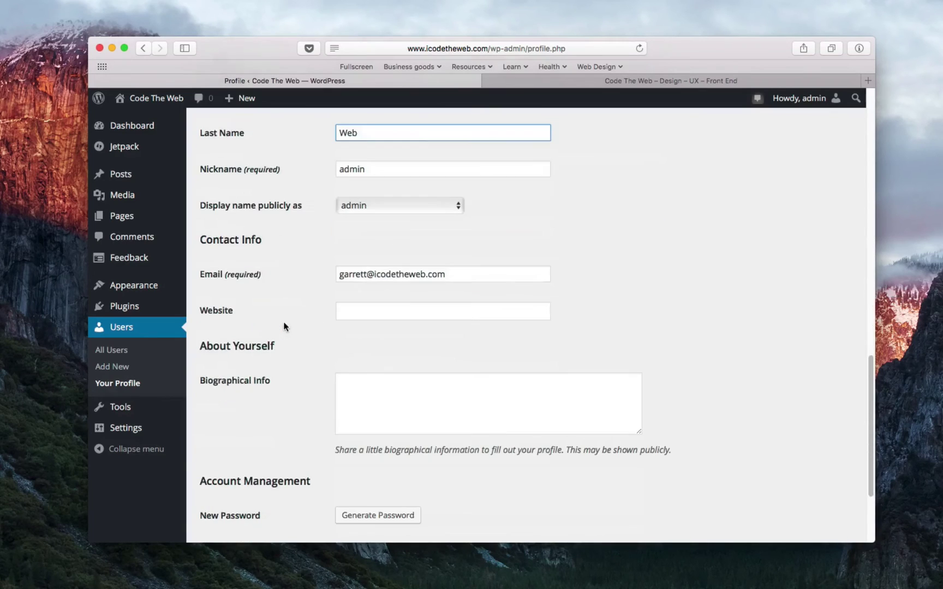
key(Tab)
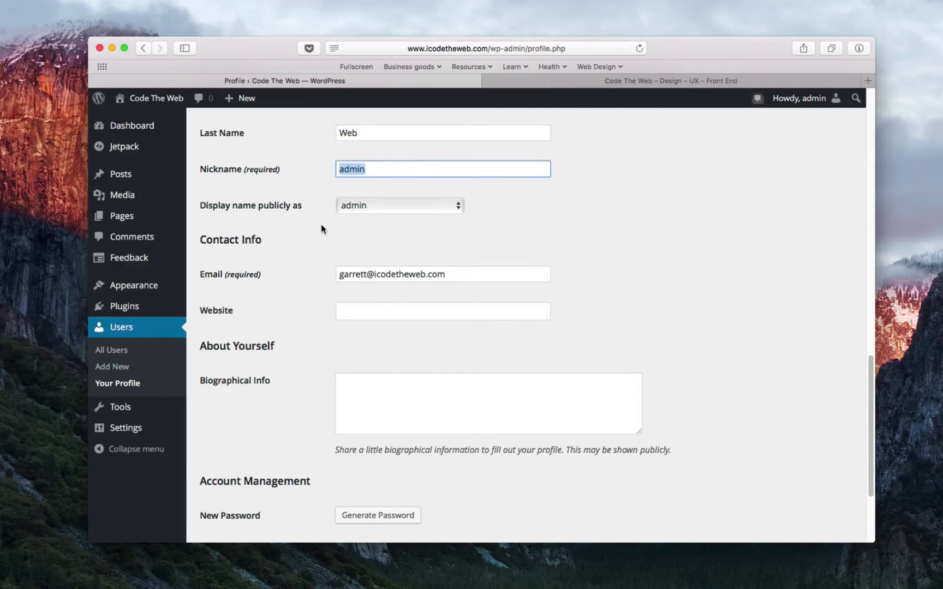
click(321, 226)
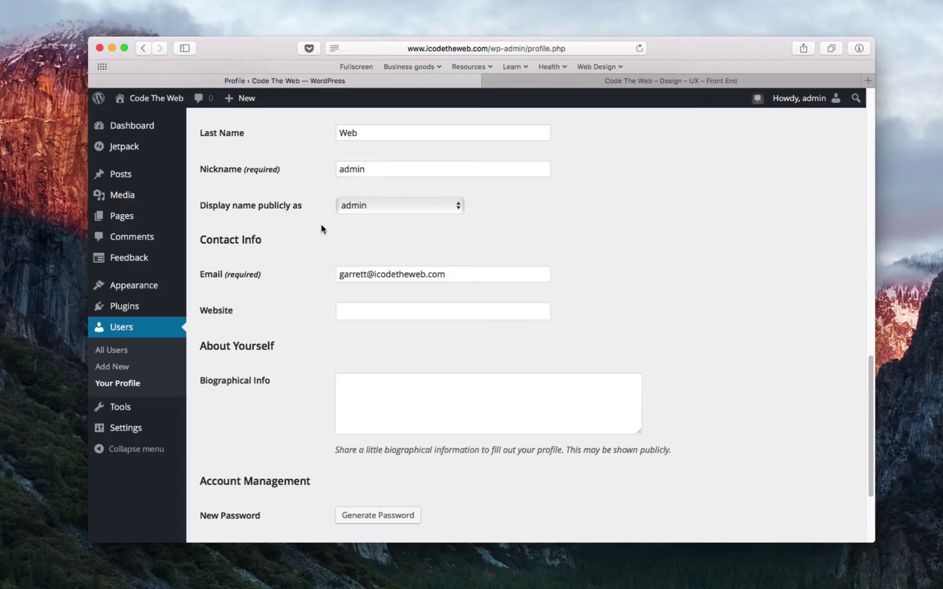
scroll(322, 226, up, 5)
scroll(293, 243, down, 1)
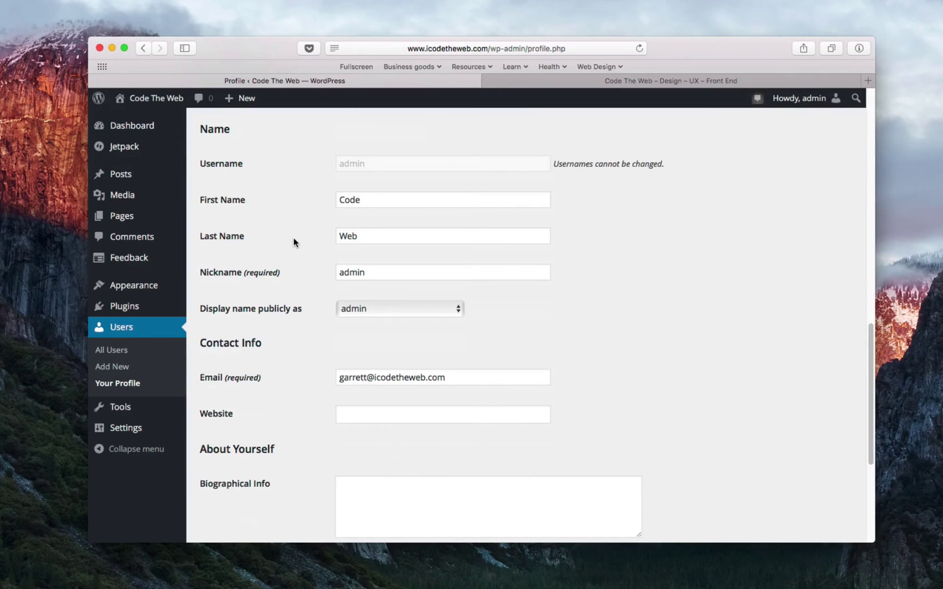
- Choose Code Web in the 'Display name publicly as' dropdown
scroll(293, 242, down, 1)
click(386, 288)
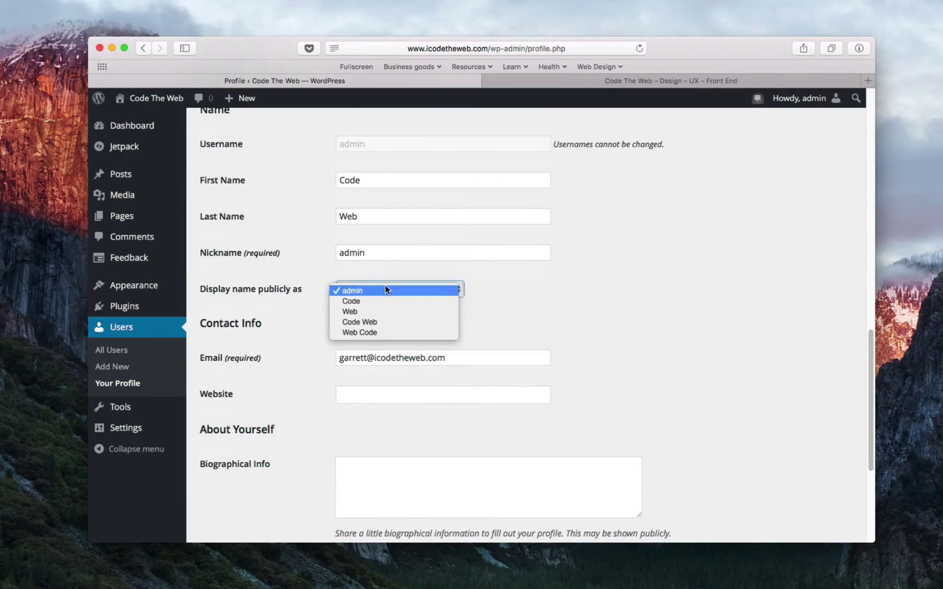
click(403, 322)
click(413, 288)
click(413, 288)
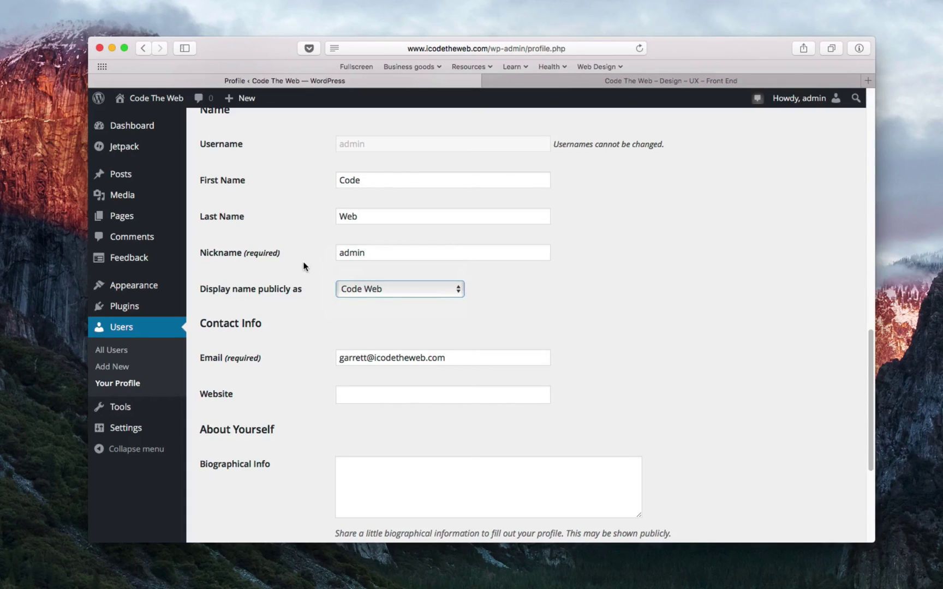
click(382, 289)
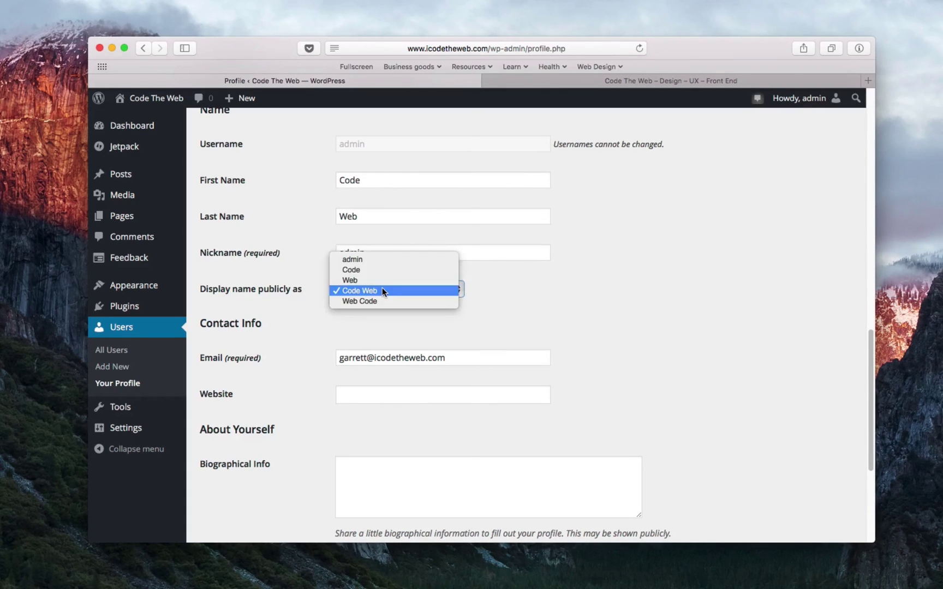
click(382, 291)
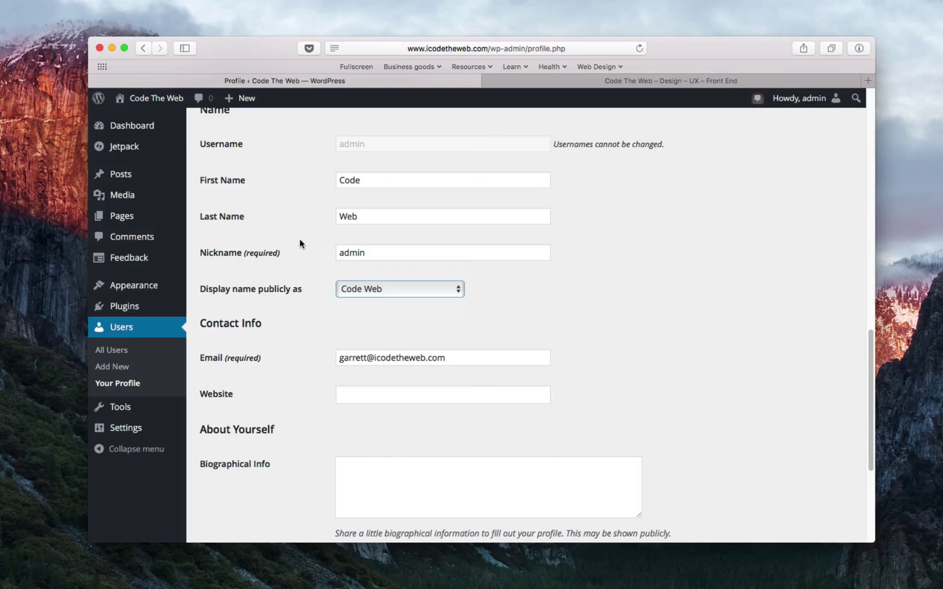
scroll(300, 243, down, 5)
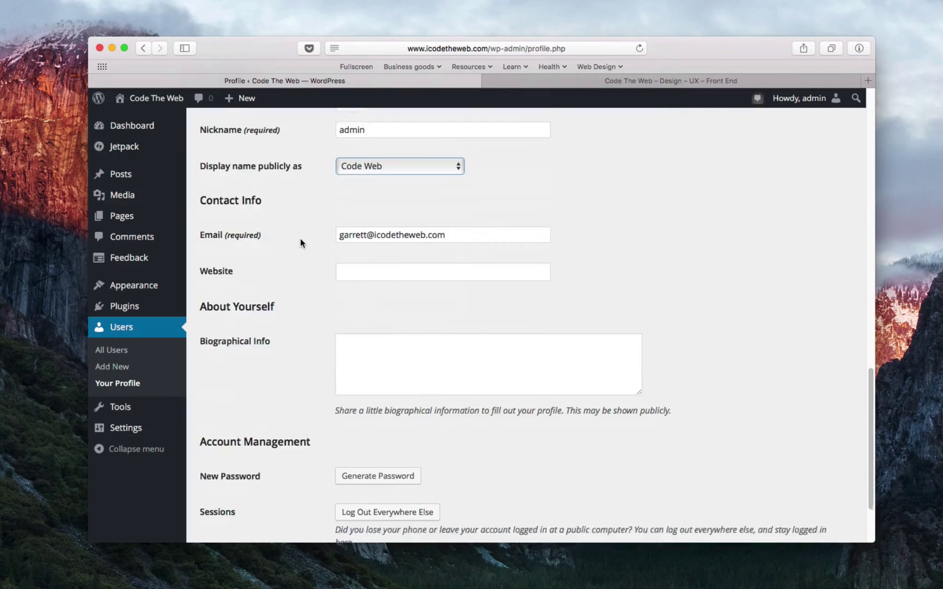
- Submit the Code Web profile with Update Profile at the bottom of the page
click(347, 283)
scroll(305, 281, down, 1)
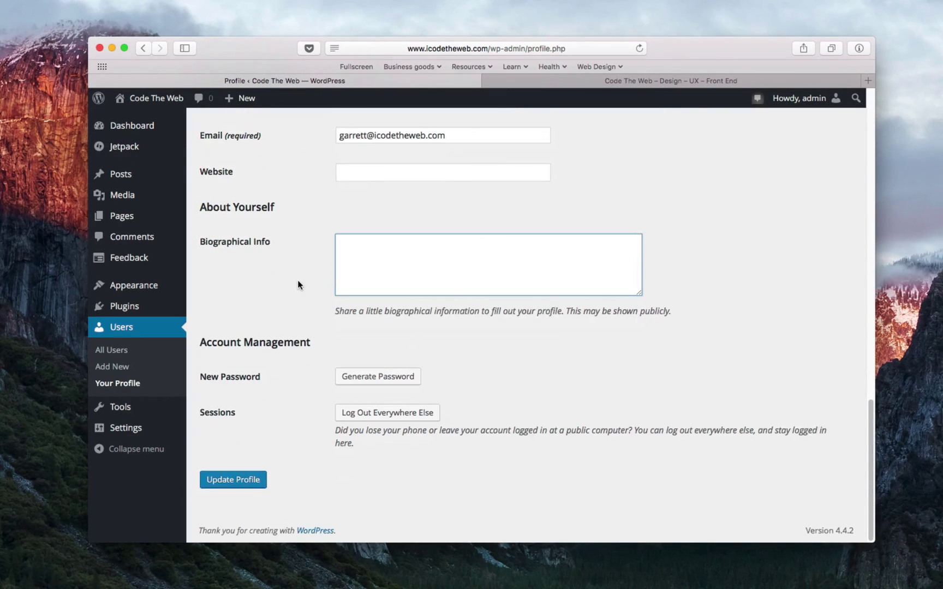
click(256, 480)
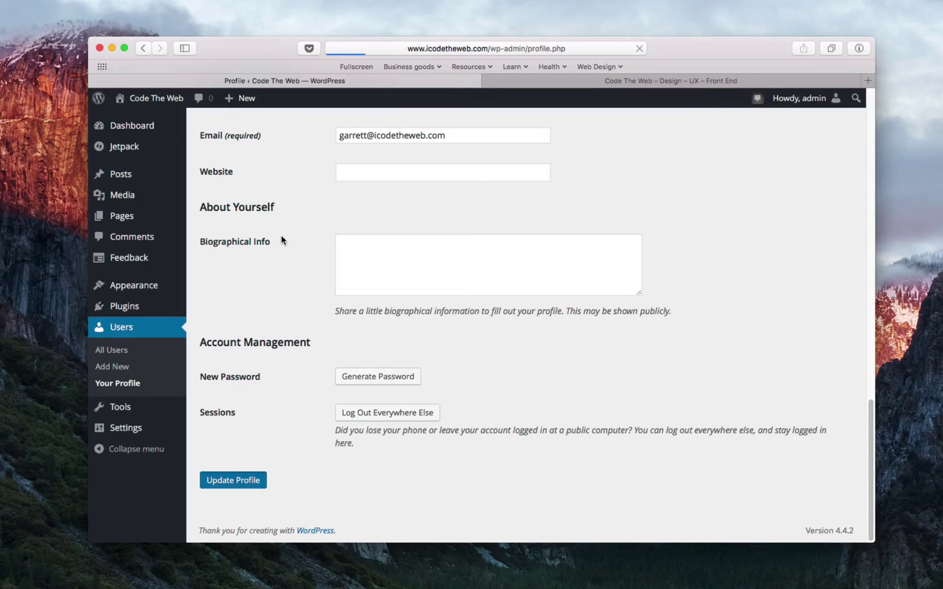